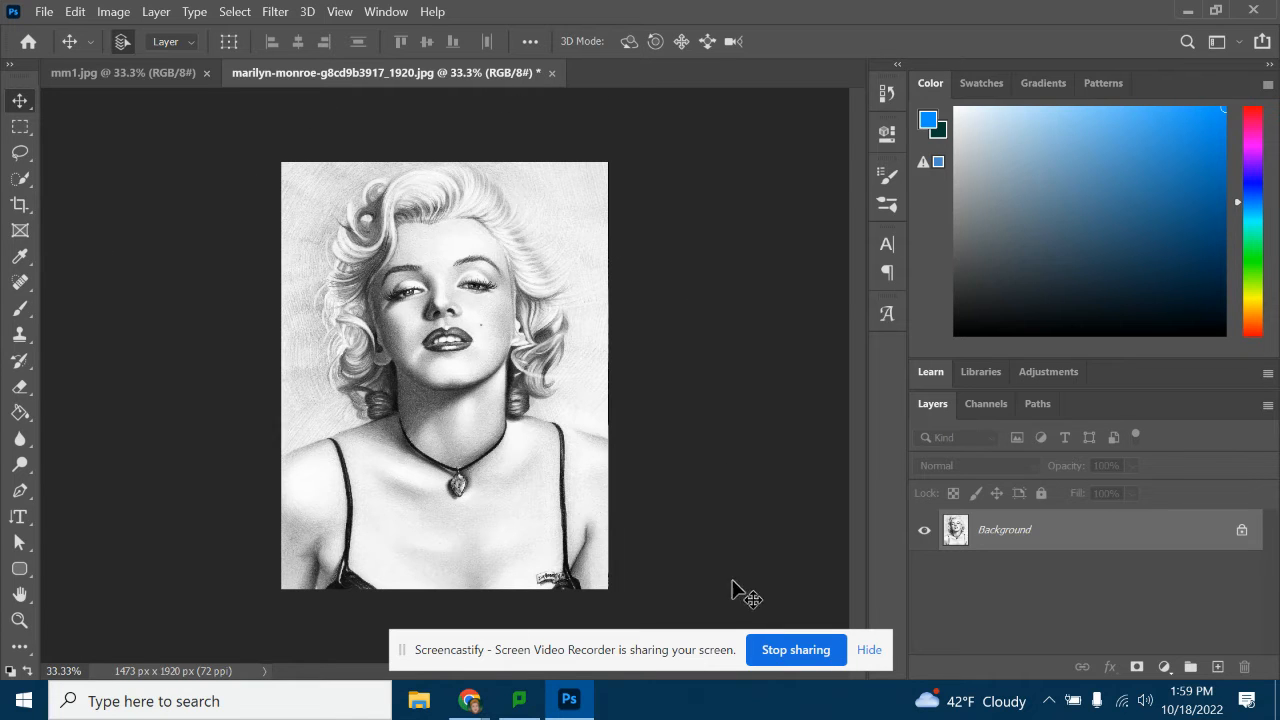
pyautogui.click(18, 206)
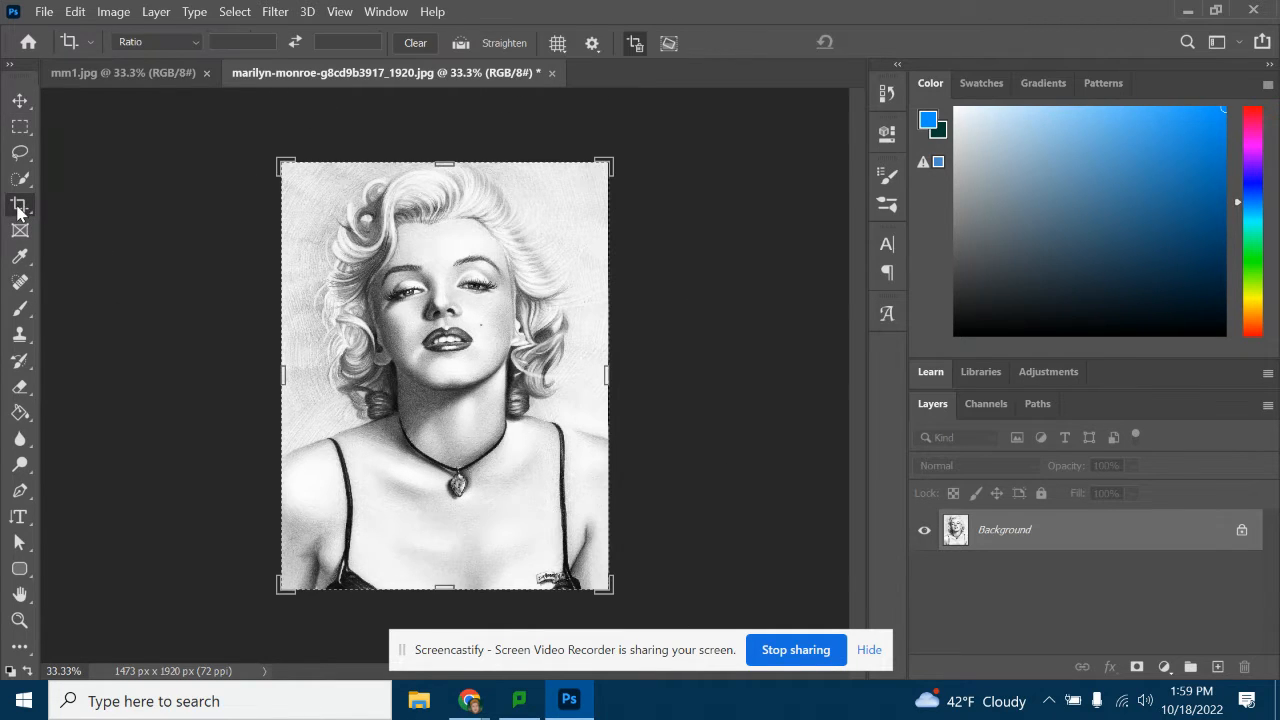
pyautogui.click(19, 101)
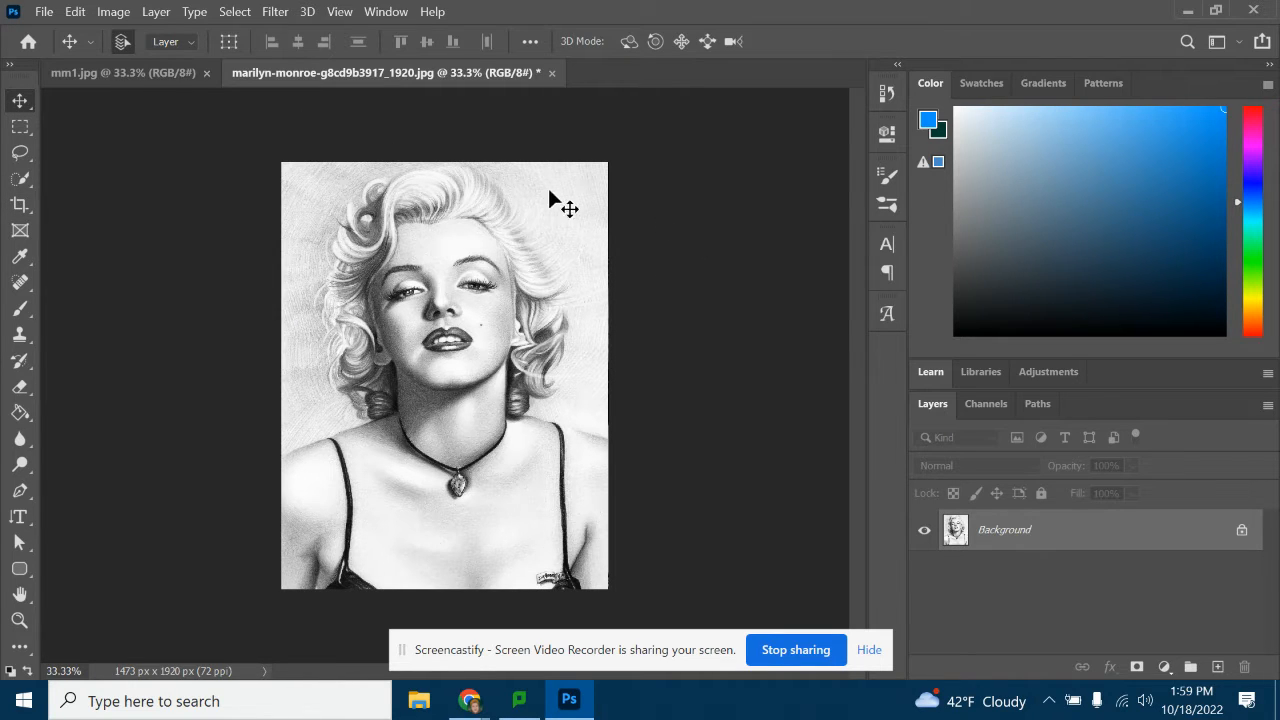
# Darken the portrait with a Levels adjustment, setting the output white level to 130 and the midtone input to 1.26
pyautogui.click(110, 14)
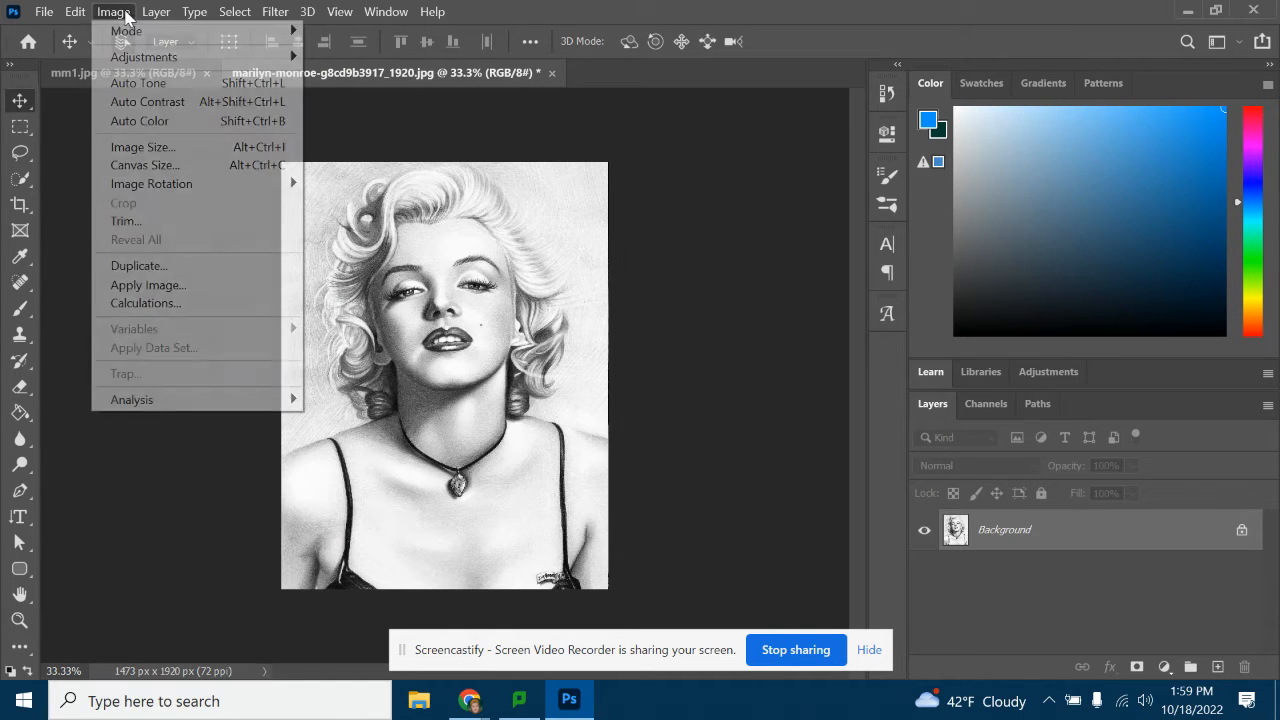
pyautogui.moveTo(163, 68)
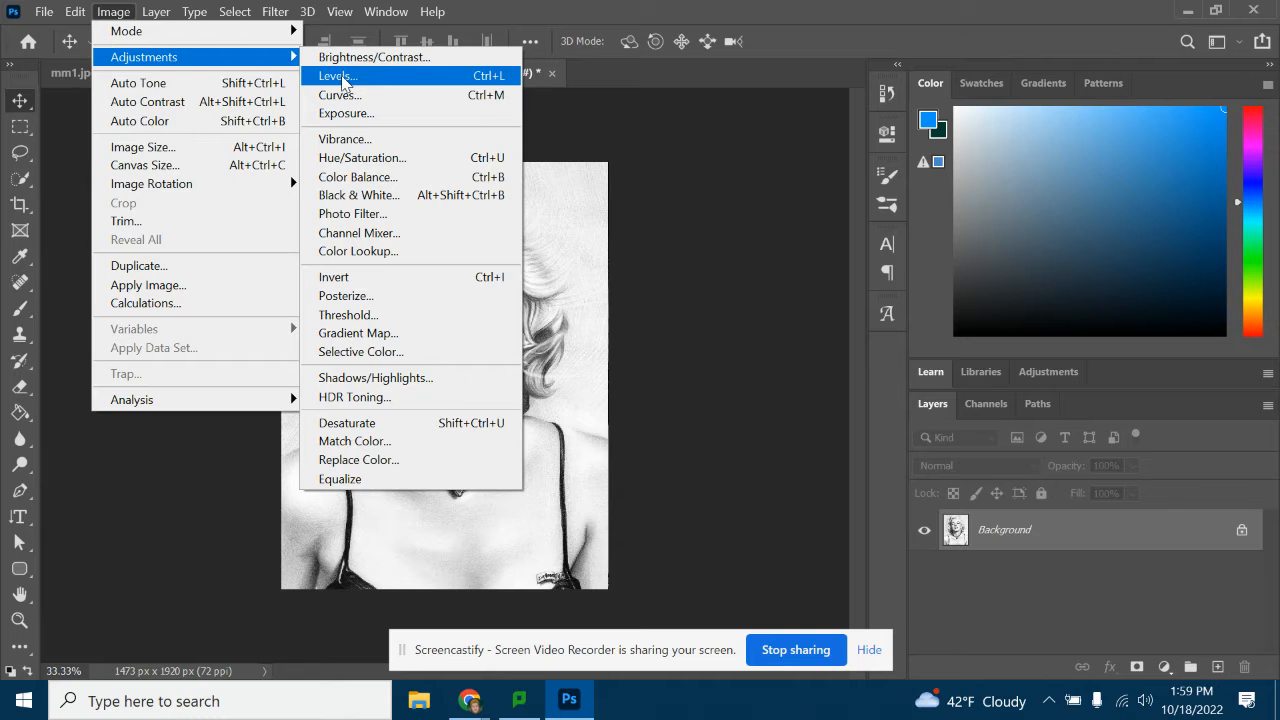
pyautogui.click(340, 77)
pyautogui.moveTo(786, 120); pyautogui.dragTo(794, 162)
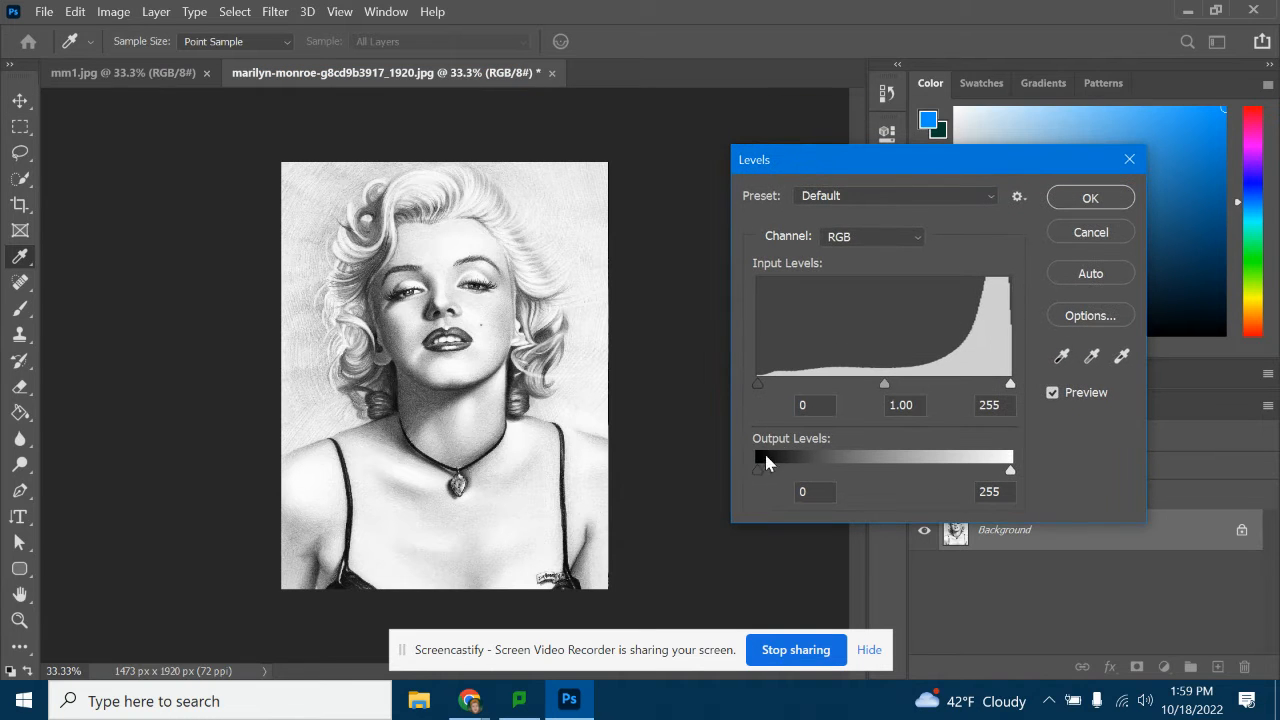
pyautogui.moveTo(1011, 472); pyautogui.dragTo(888, 468)
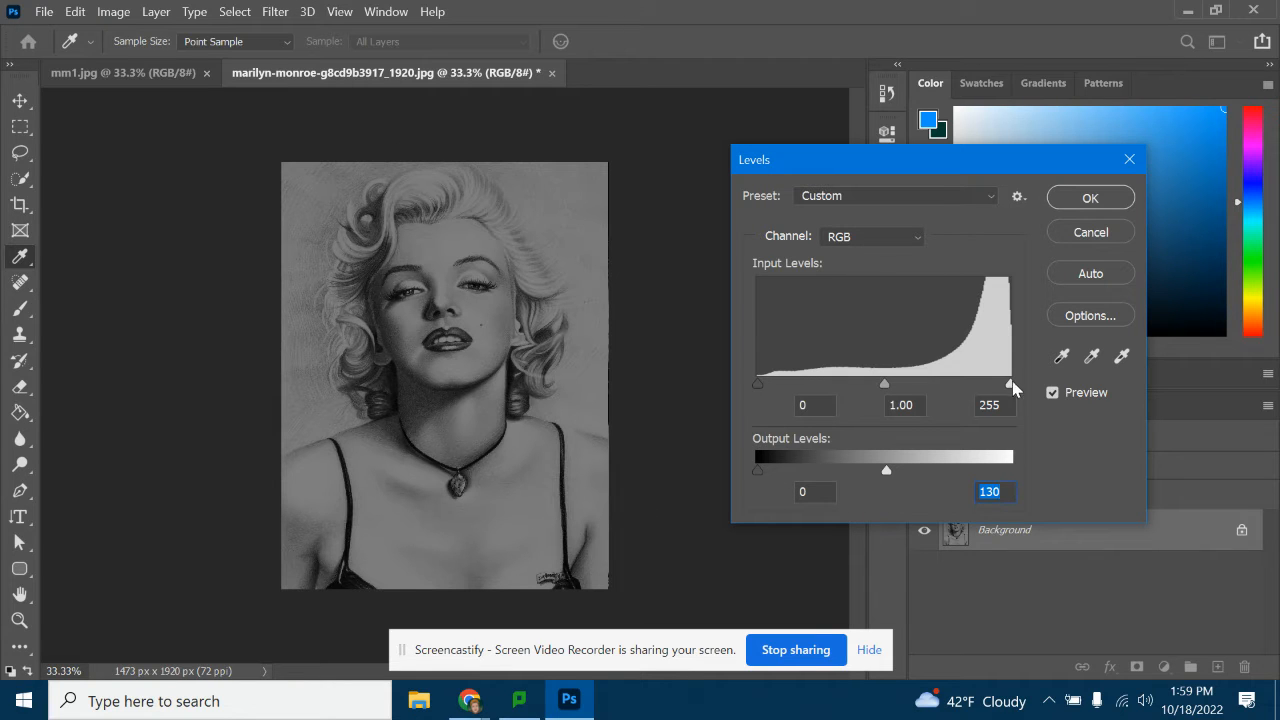
pyautogui.moveTo(1011, 392)
pyautogui.mouseDown()
pyautogui.moveTo(946, 386)
pyautogui.moveTo(1026, 388)
pyautogui.mouseUp()
pyautogui.moveTo(886, 391)
pyautogui.mouseDown()
pyautogui.moveTo(908, 388)
pyautogui.moveTo(866, 386)
pyautogui.mouseUp()
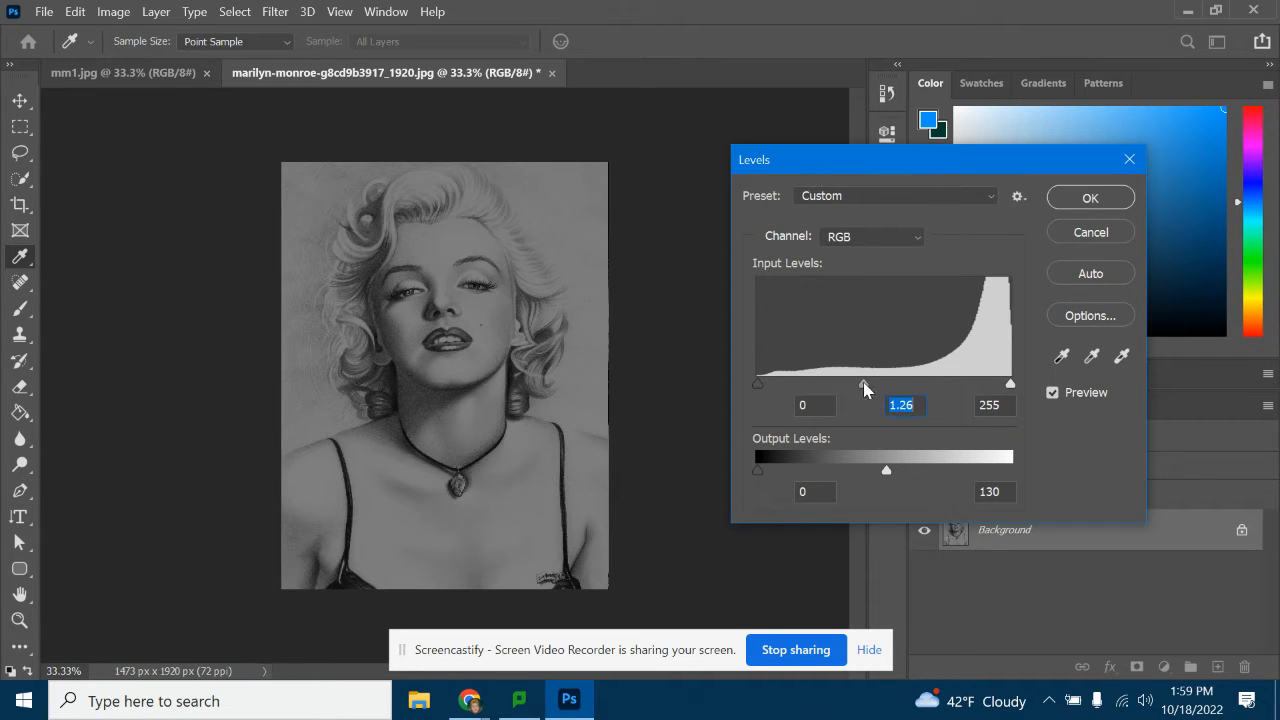
pyautogui.click(1090, 197)
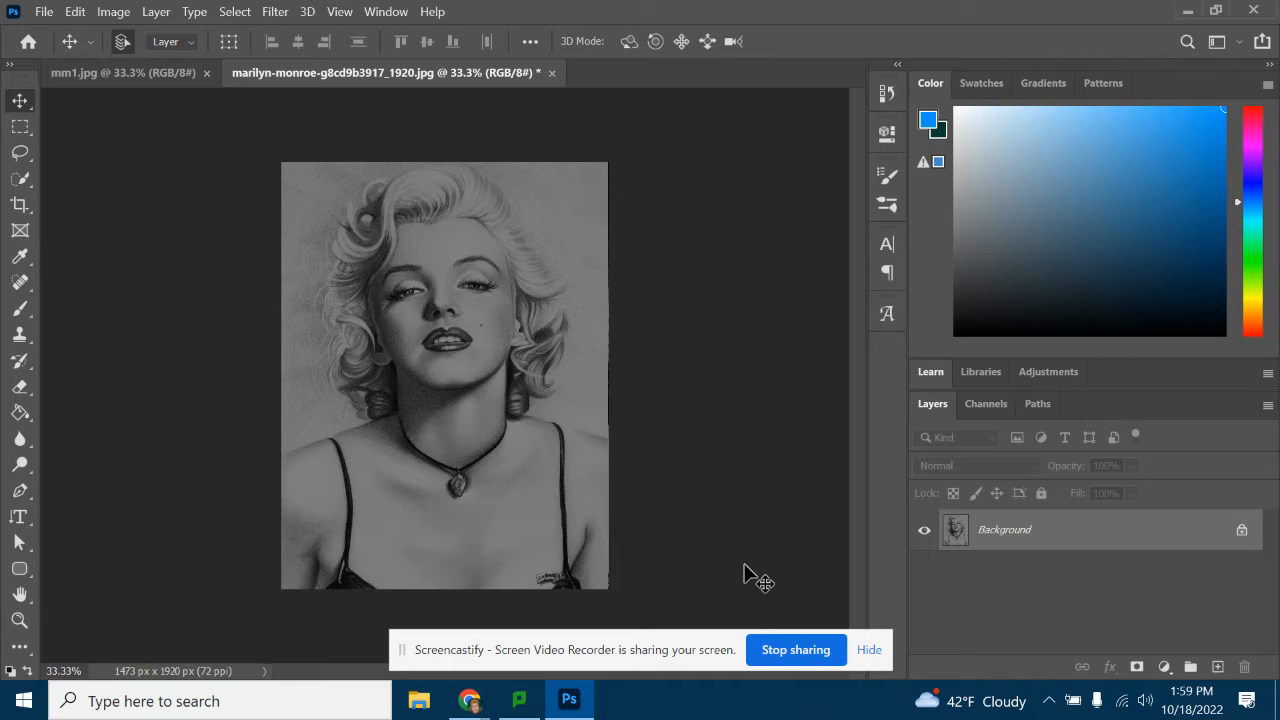
# Apply a Brightness/Contrast adjustment to the portrait, lowering the brightness slightly and setting the contrast to -50
pyautogui.click(118, 11)
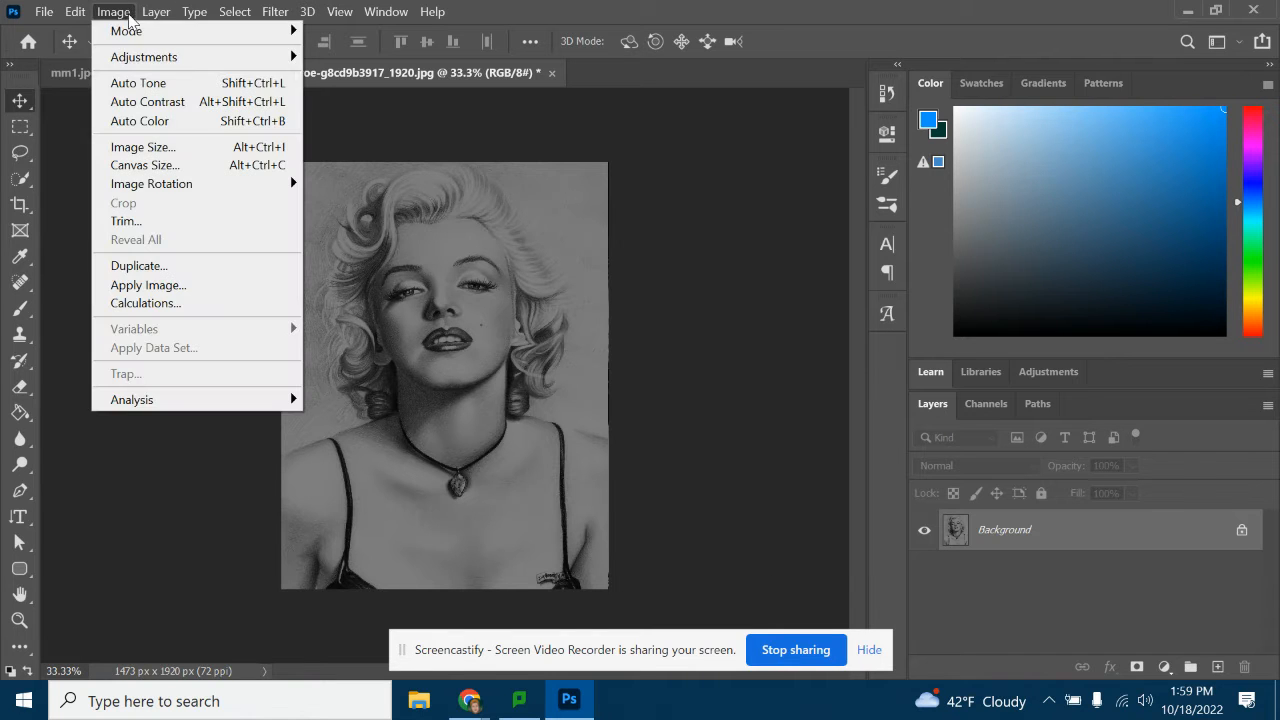
pyautogui.moveTo(140, 57)
pyautogui.click(374, 57)
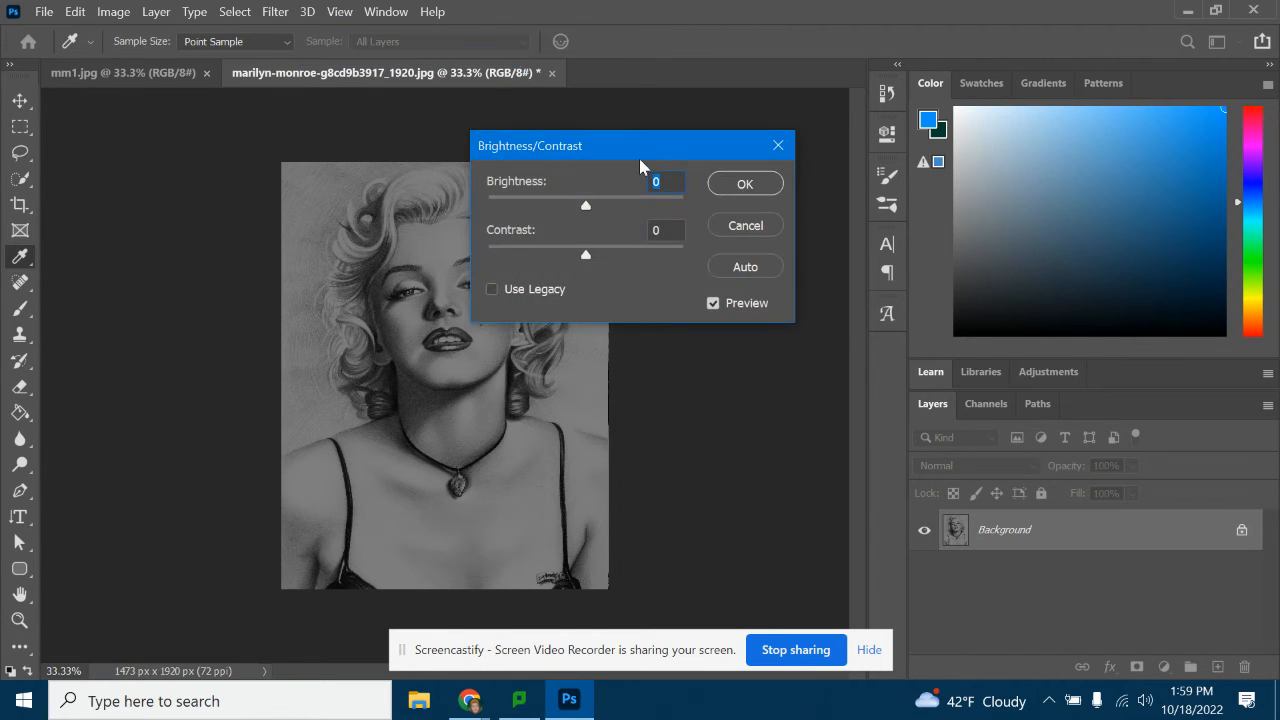
pyautogui.moveTo(640, 156); pyautogui.dragTo(861, 168)
pyautogui.moveTo(806, 222)
pyautogui.mouseDown()
pyautogui.moveTo(782, 222)
pyautogui.moveTo(803, 222)
pyautogui.mouseUp()
pyautogui.moveTo(808, 268); pyautogui.dragTo(657, 265)
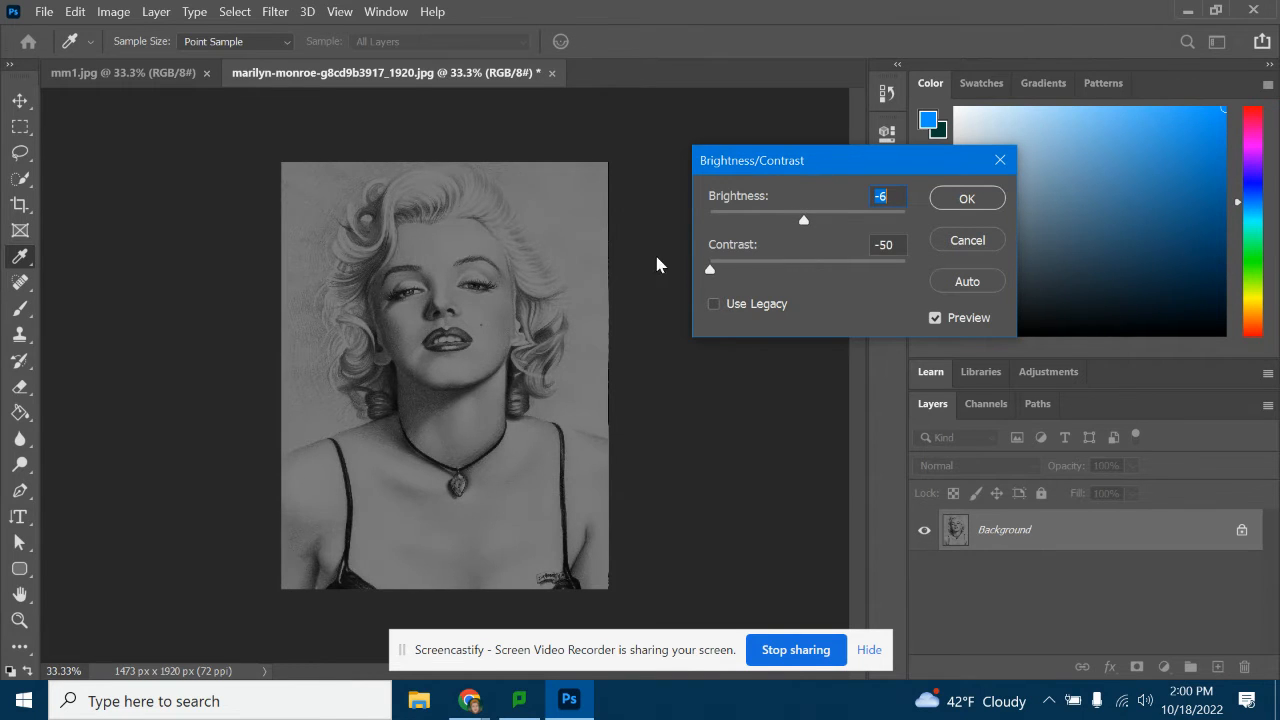
pyautogui.moveTo(804, 220); pyautogui.dragTo(794, 220)
pyautogui.click(967, 198)
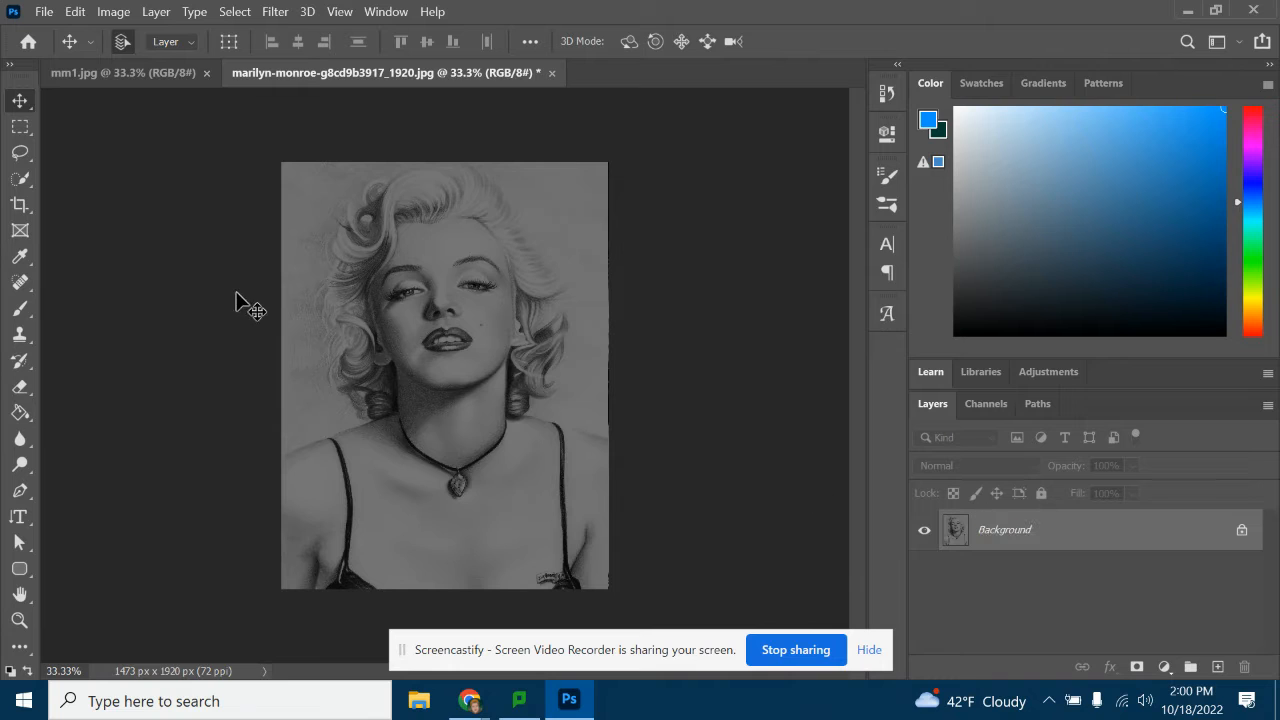
# Switch to the Quick Selection tool and automatically select the woman as the subject
pyautogui.click(22, 182)
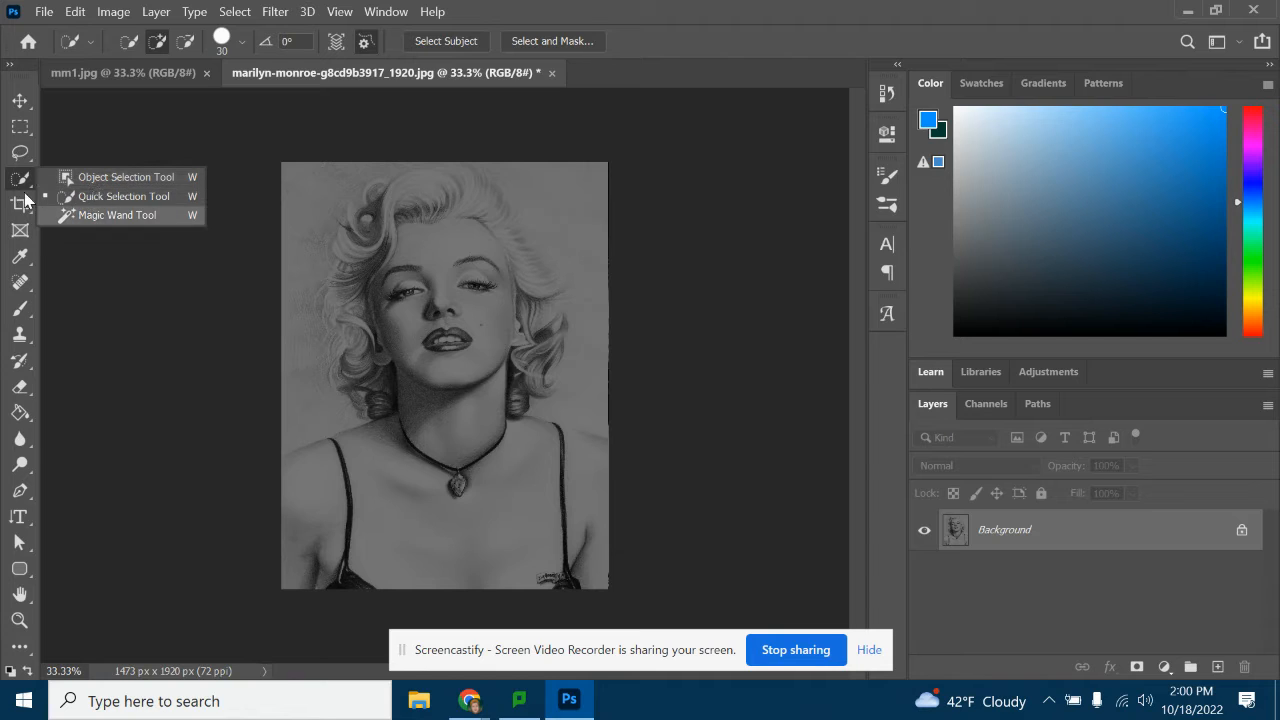
pyautogui.click(95, 196)
pyautogui.click(130, 42)
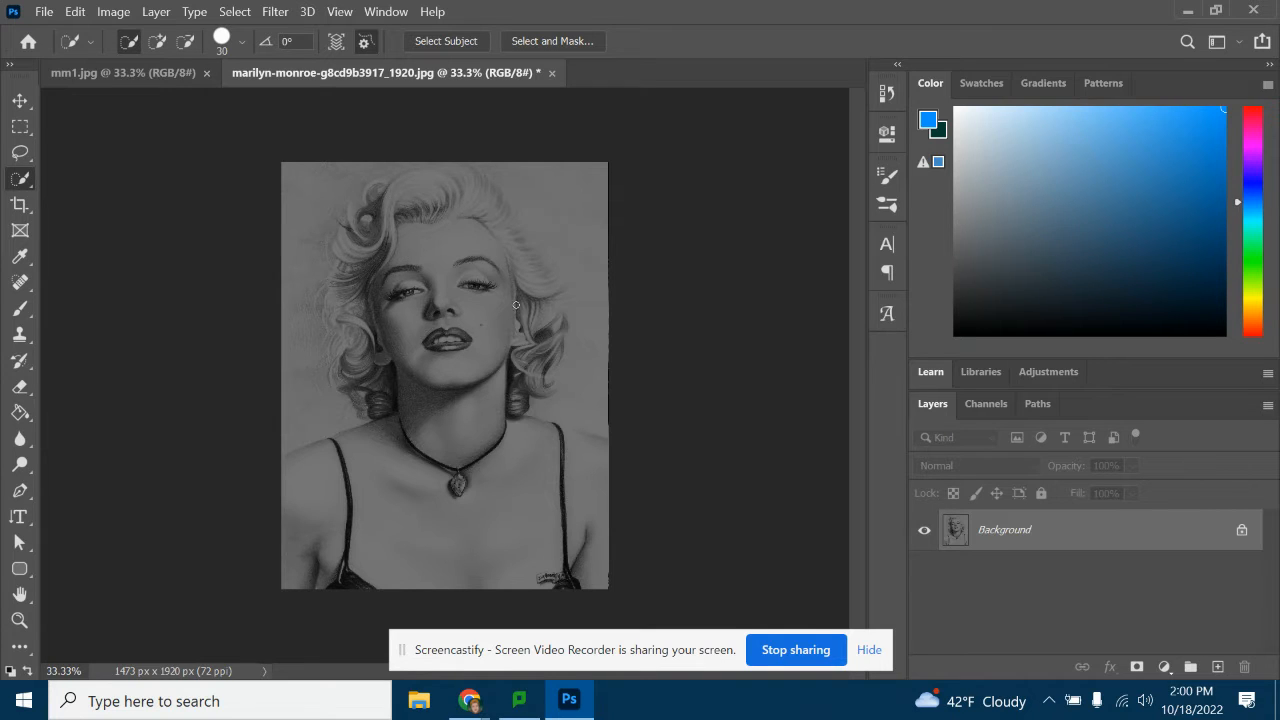
pyautogui.click(437, 41)
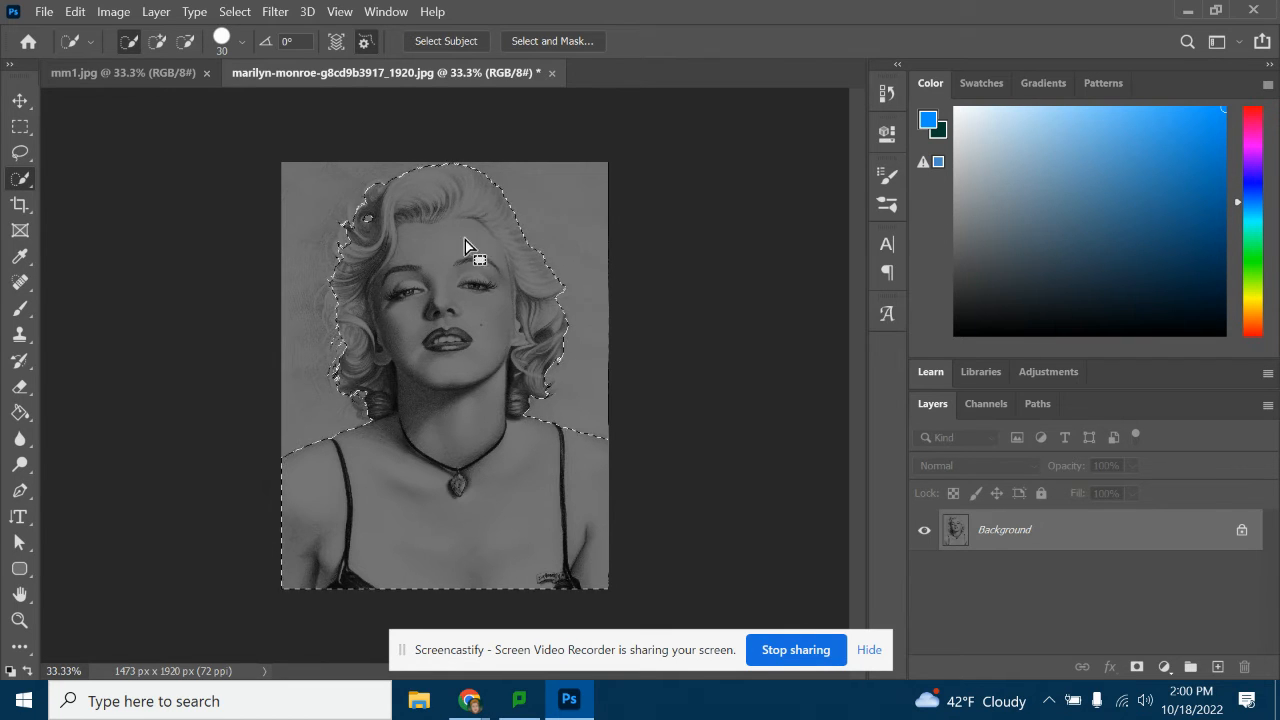
# Add the missing outer curls along the left side of the hair to the selection with the Quick Selection brush
pyautogui.click(157, 44)
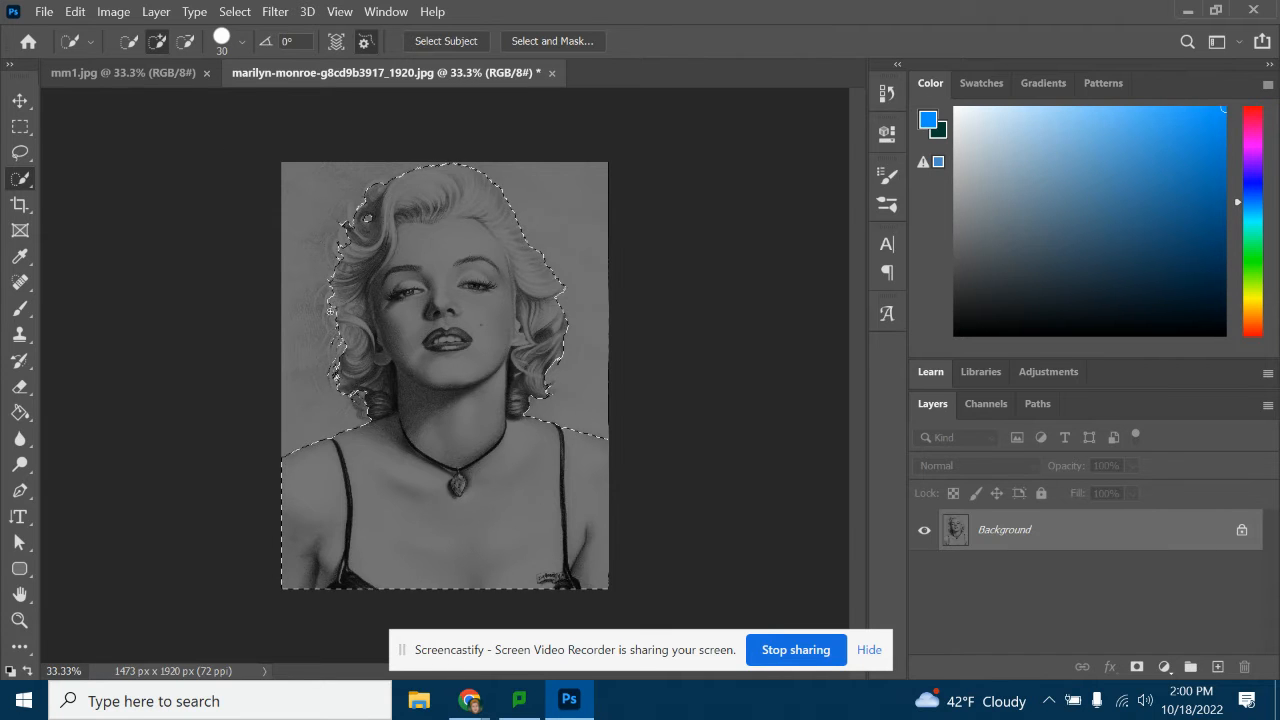
pyautogui.click(19, 620)
pyautogui.click(445, 300)
pyautogui.click(313, 381)
pyautogui.click(313, 381)
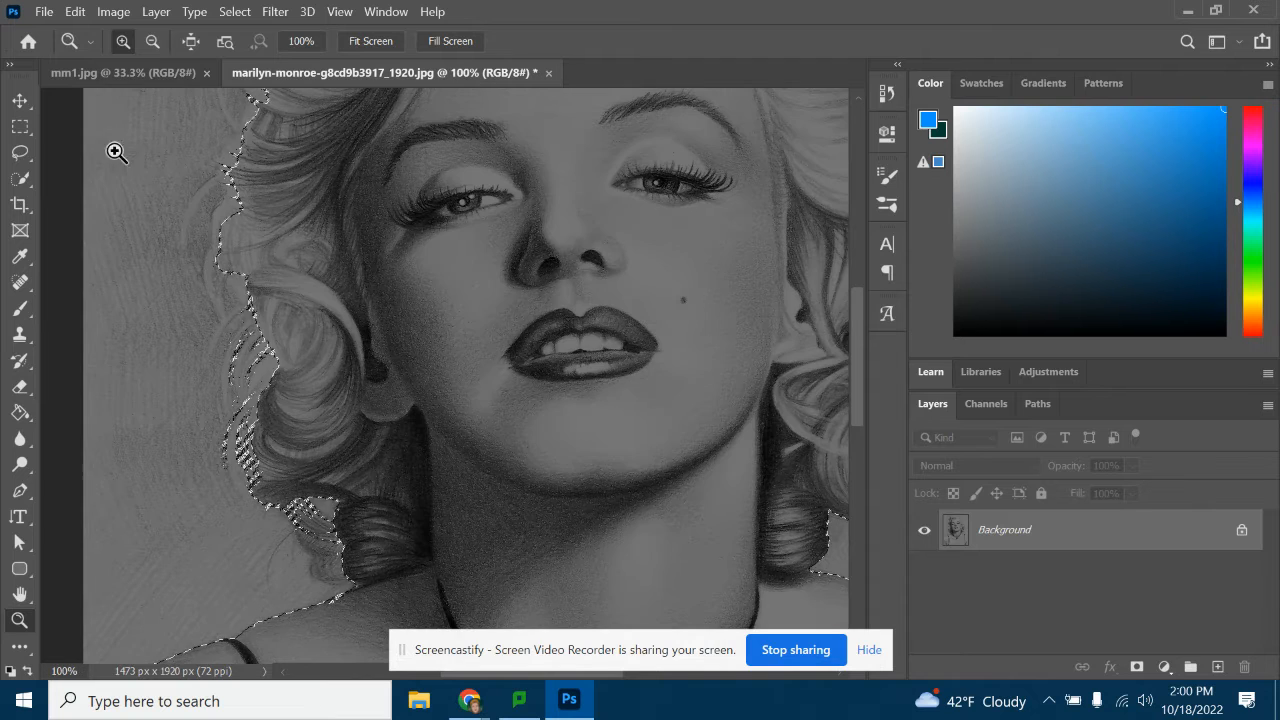
pyautogui.click(19, 179)
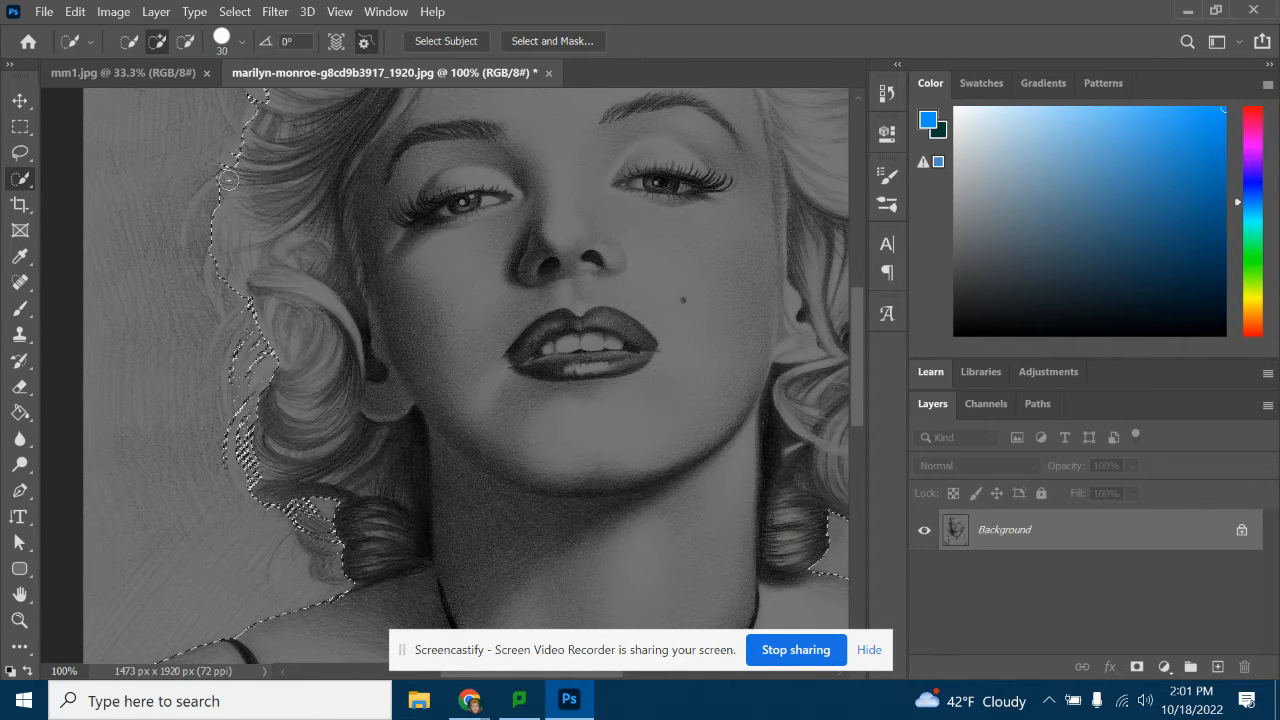
pyautogui.moveTo(222, 183)
pyautogui.mouseDown()
pyautogui.moveTo(194, 204)
pyautogui.moveTo(182, 242)
pyautogui.mouseUp()
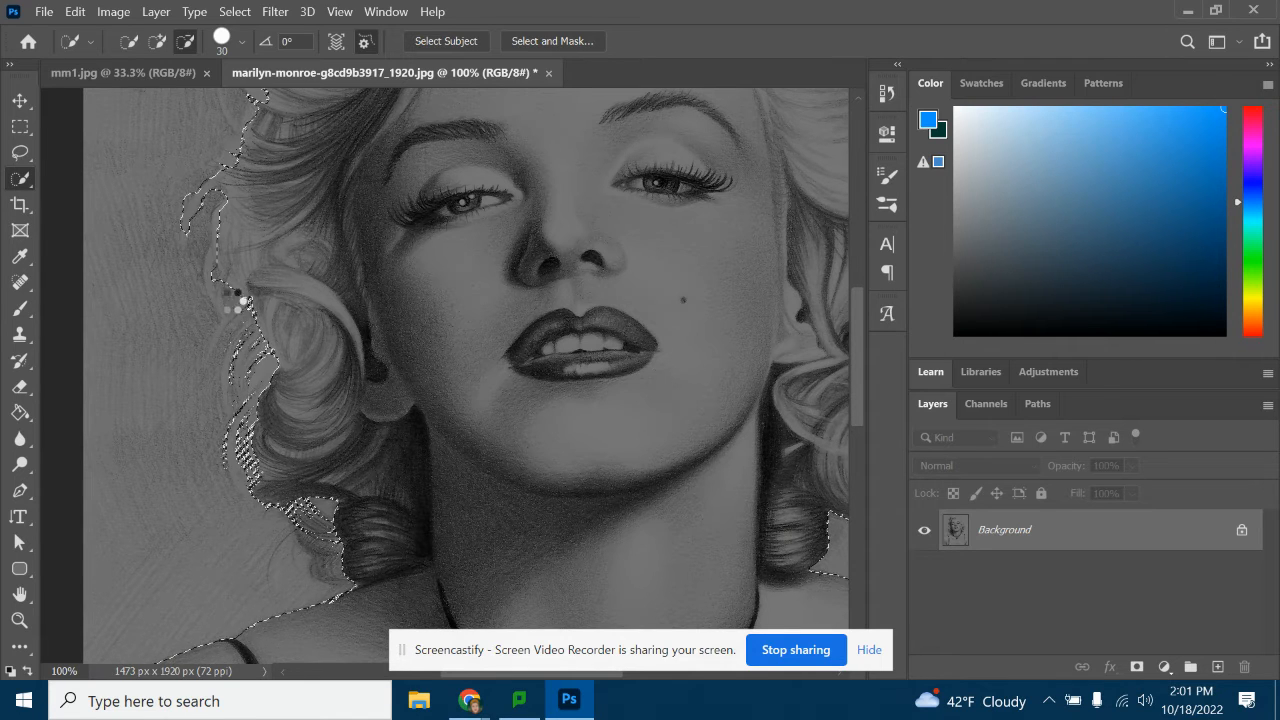
pyautogui.click(157, 41)
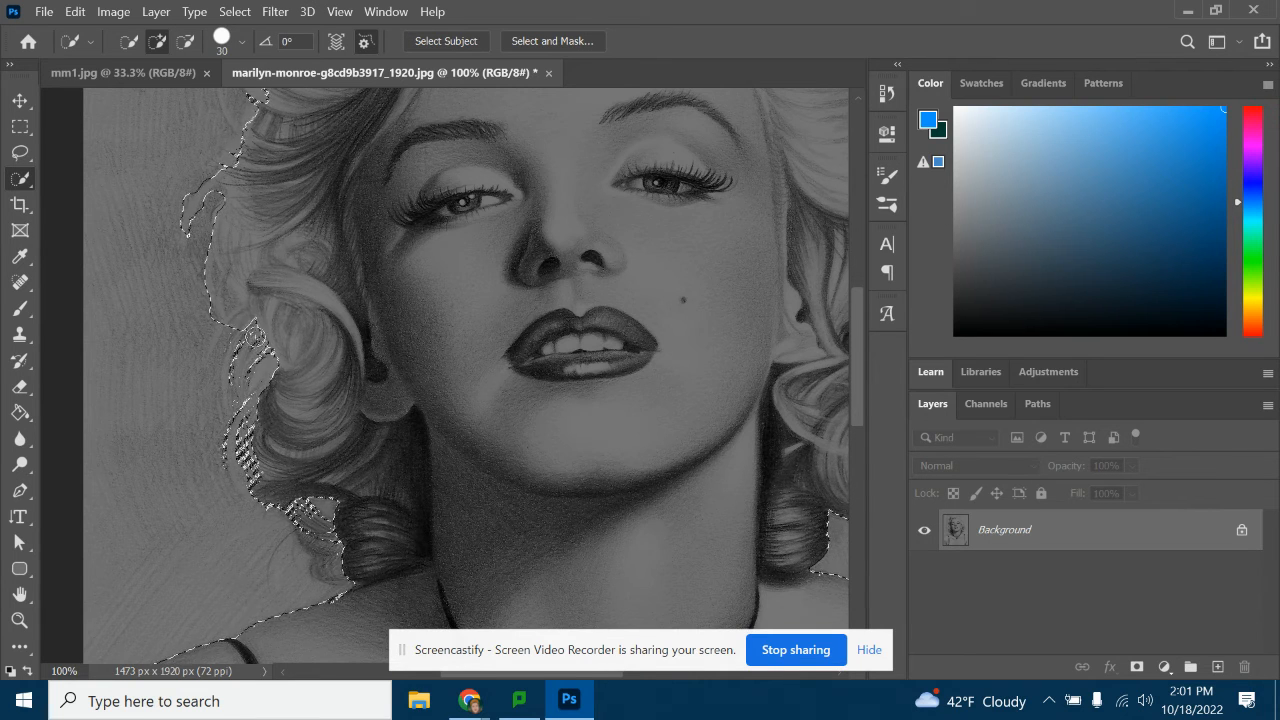
pyautogui.moveTo(255, 337)
pyautogui.mouseDown()
pyautogui.moveTo(271, 374)
pyautogui.moveTo(246, 442)
pyautogui.moveTo(245, 389)
pyautogui.moveTo(274, 476)
pyautogui.mouseUp()
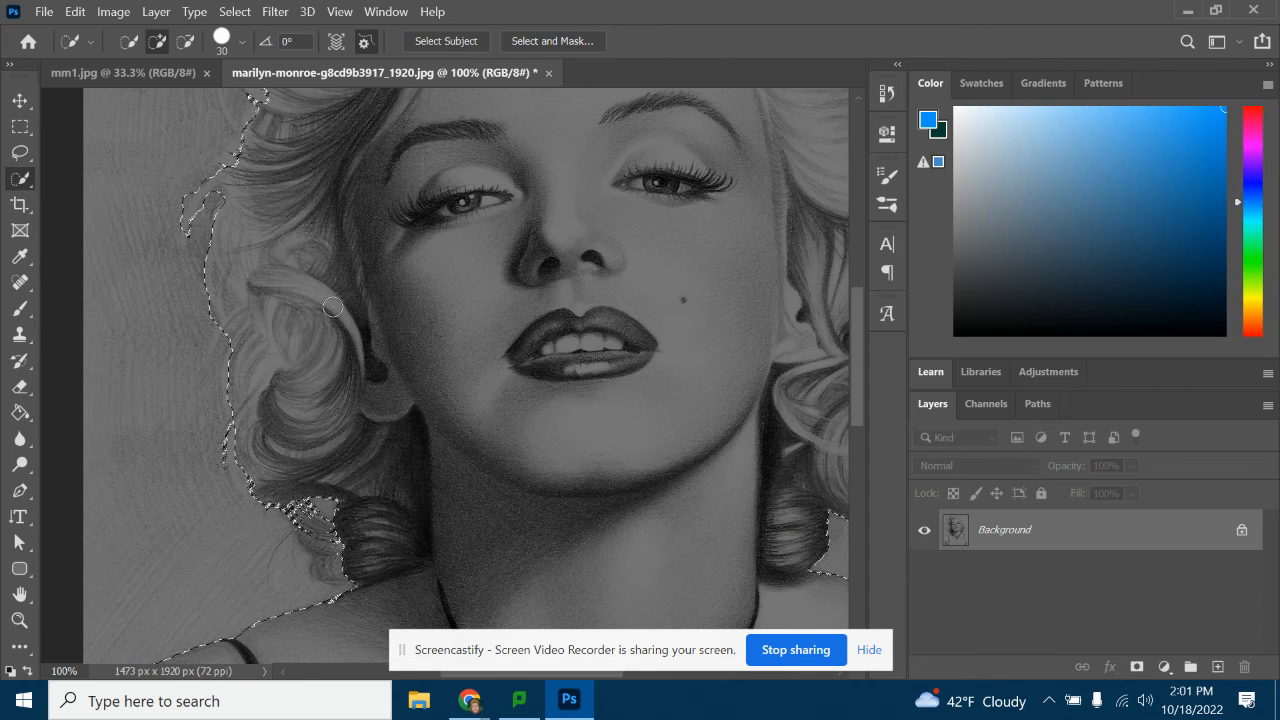
# Hide the screen-sharing bar and examine the selection outline along both sides of the hair and the shoulder
pyautogui.scroll(5, 340, 308)
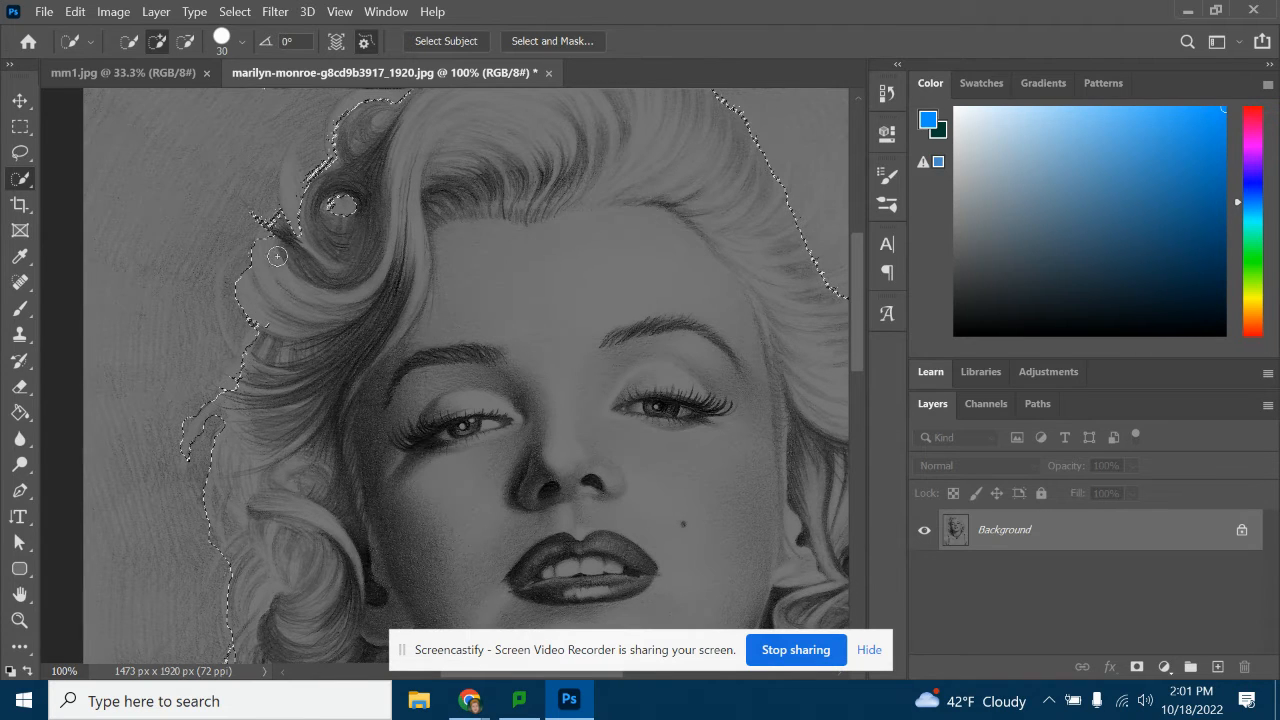
pyautogui.scroll(2, 284, 264)
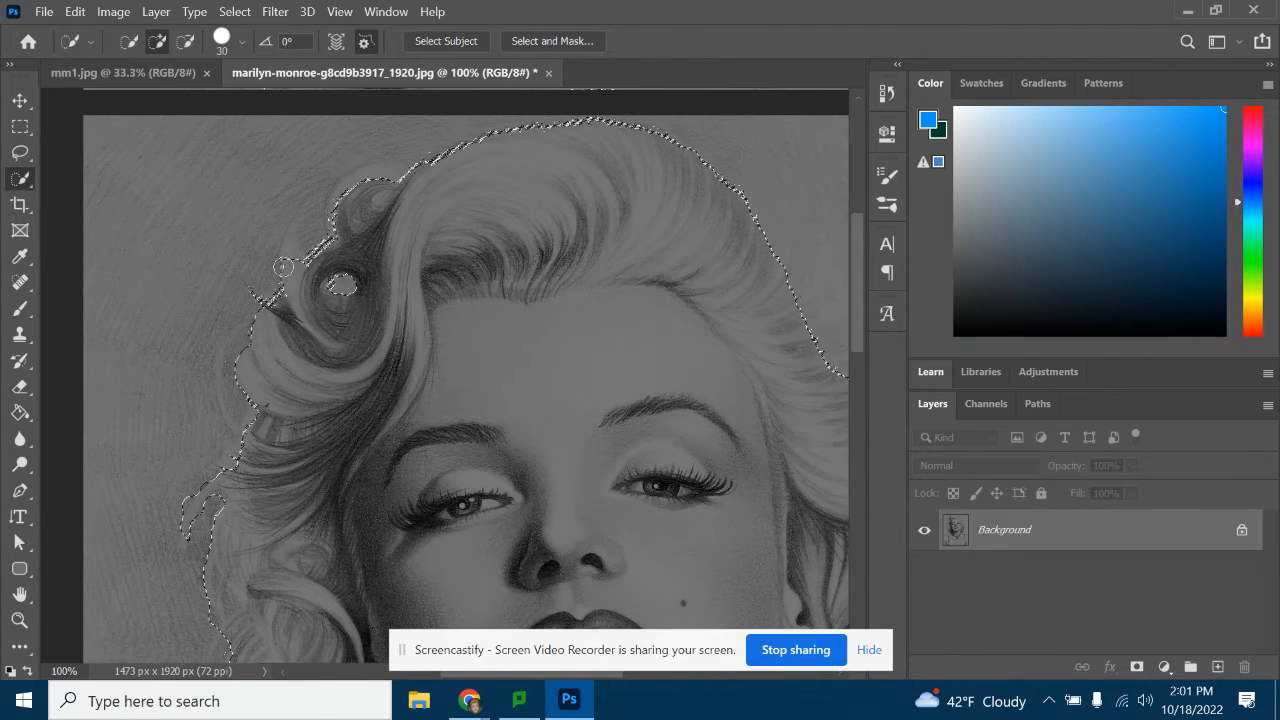
pyautogui.scroll(-4, 466, 461)
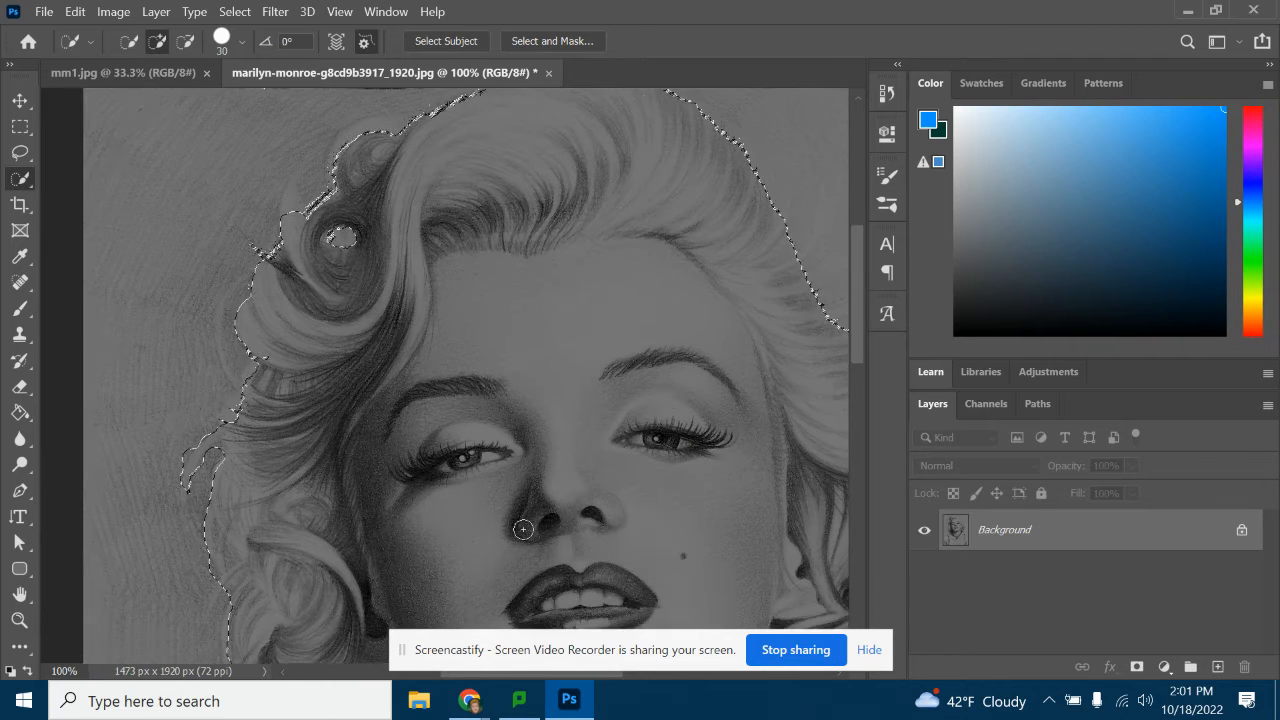
pyautogui.click(869, 650)
pyautogui.moveTo(506, 673); pyautogui.dragTo(581, 686)
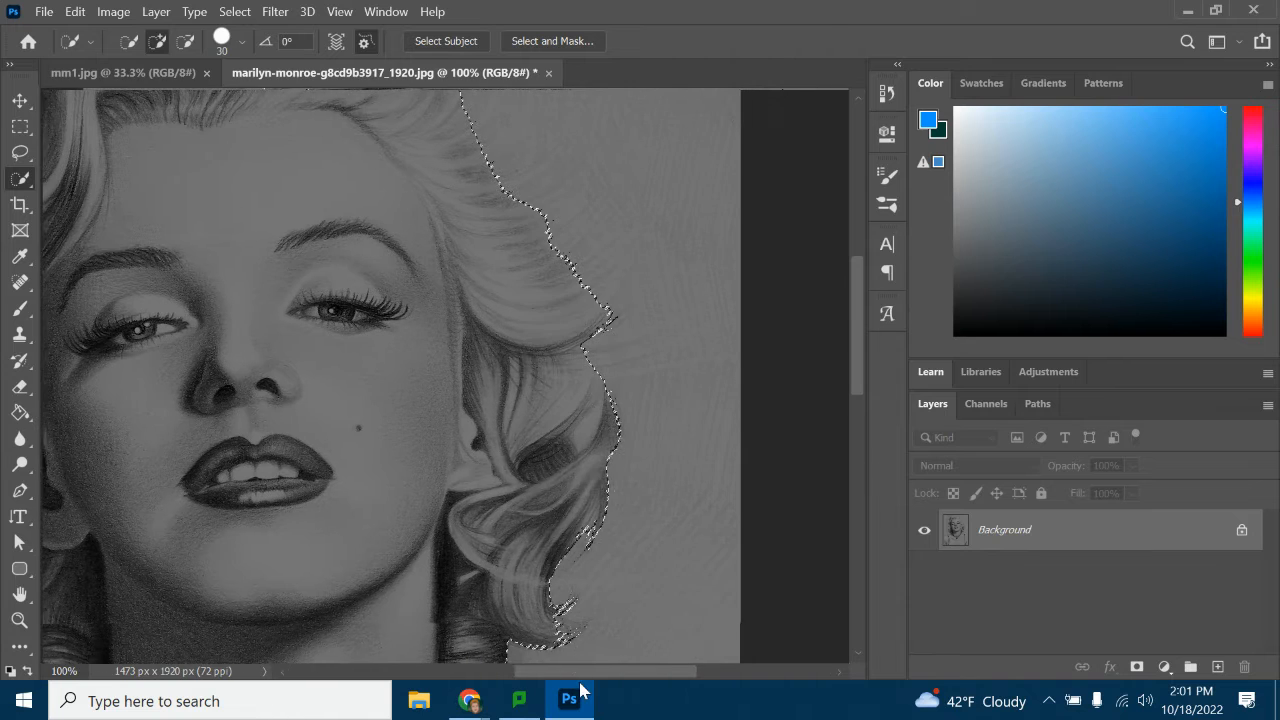
pyautogui.scroll(-5, 612, 399)
pyautogui.scroll(6, 611, 366)
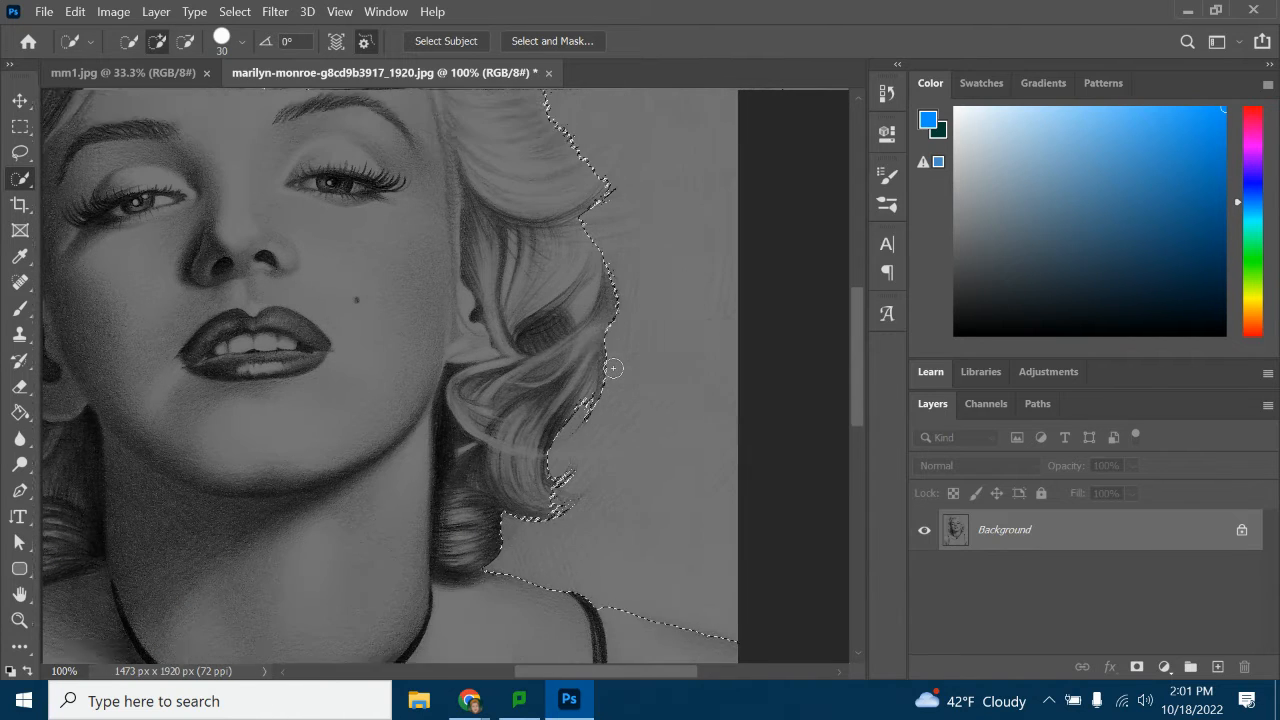
pyautogui.scroll(2, 610, 368)
pyautogui.moveTo(609, 671); pyautogui.dragTo(504, 672)
pyautogui.scroll(-2, 471, 257)
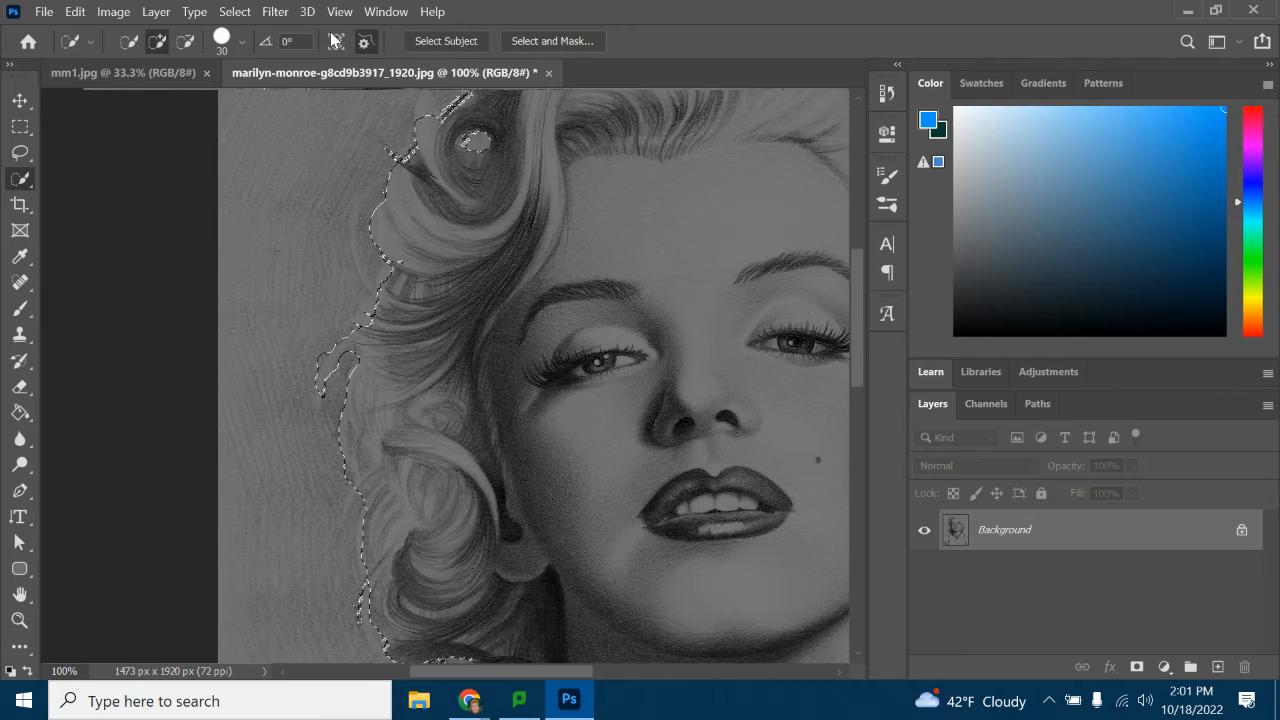
# Set the Quick Selection brush to a size of 34 px and a hardness of 0%
pyautogui.click(241, 41)
pyautogui.moveTo(158, 100); pyautogui.dragTo(139, 103)
pyautogui.click(241, 41)
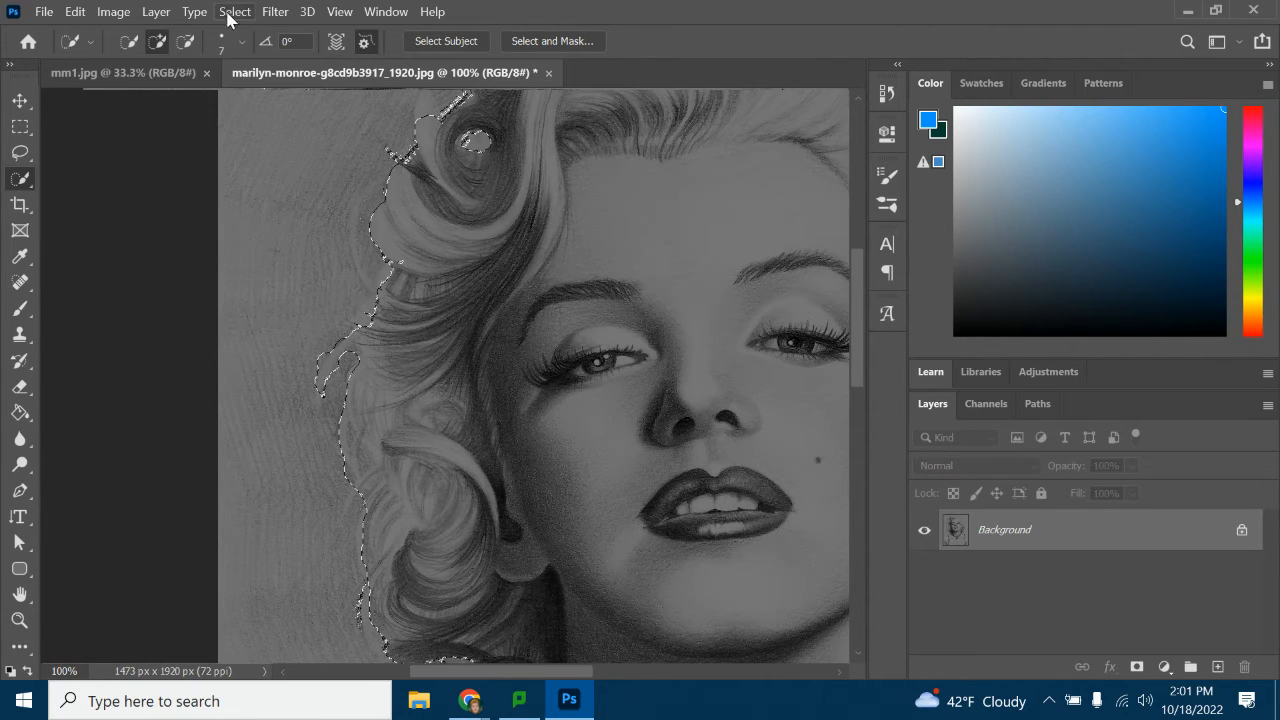
pyautogui.click(241, 42)
pyautogui.moveTo(323, 147); pyautogui.dragTo(126, 146)
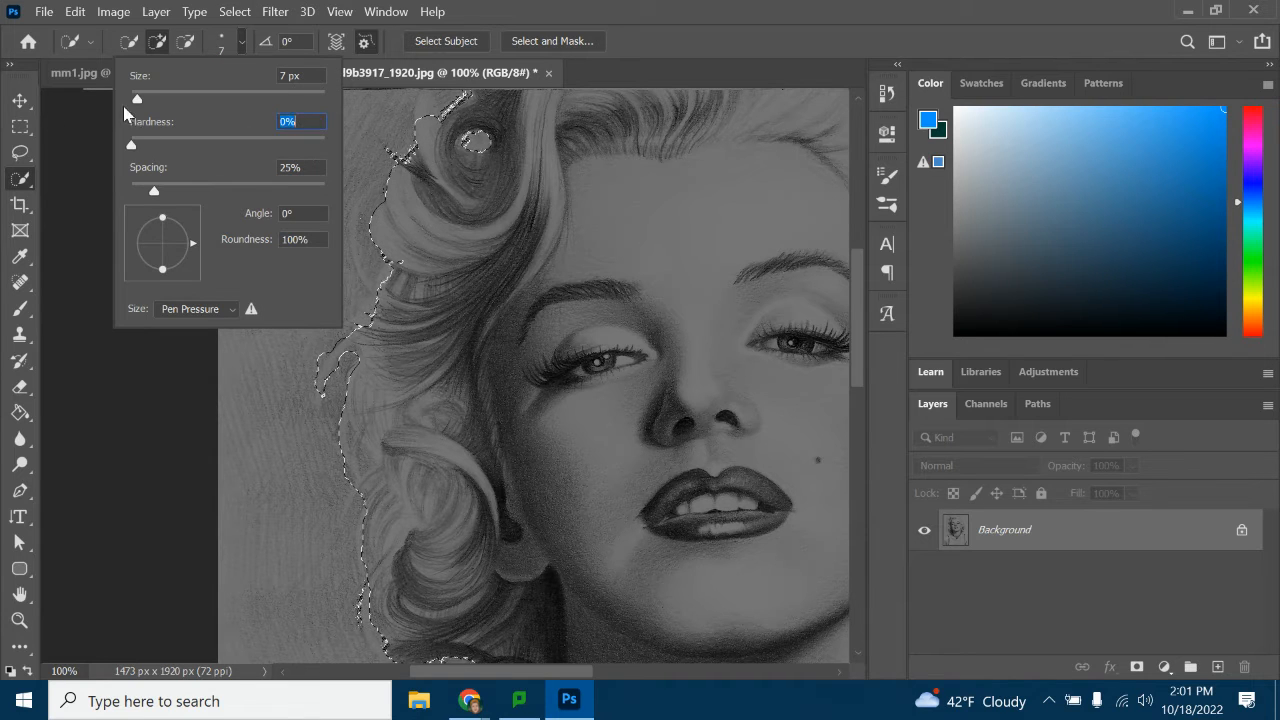
pyautogui.moveTo(137, 100); pyautogui.dragTo(166, 100)
pyautogui.click(268, 39)
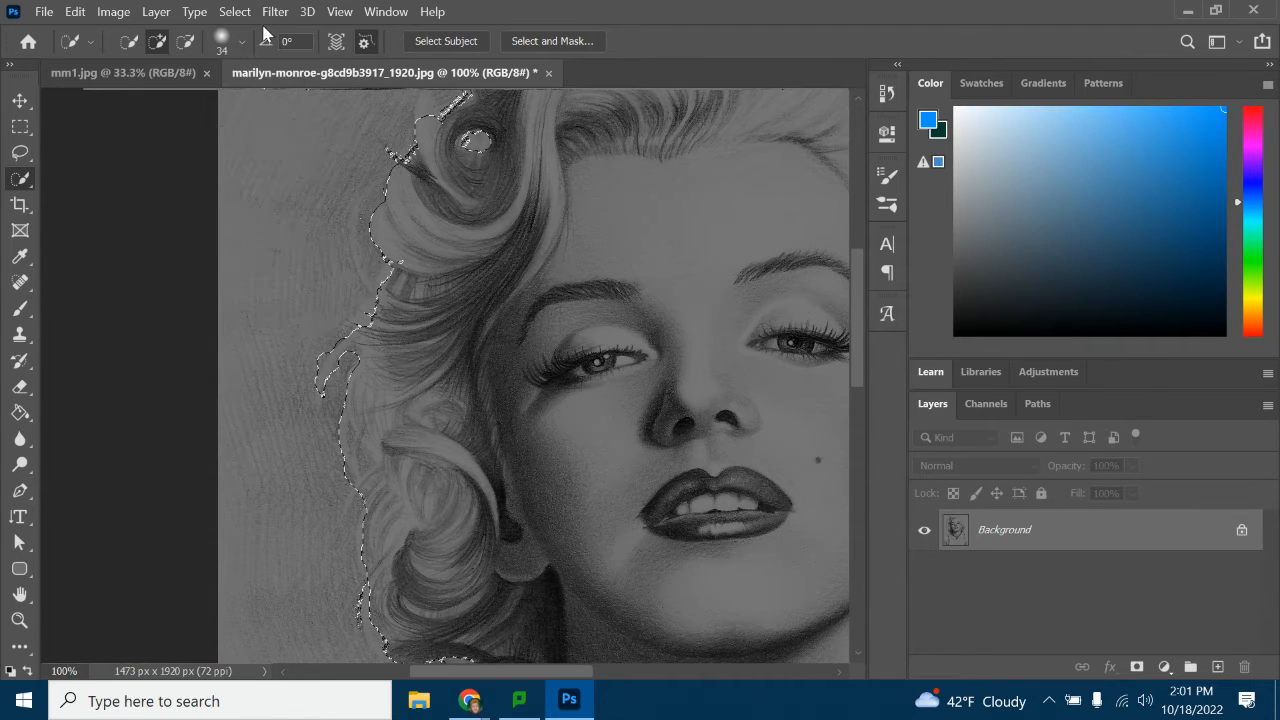
# Try adding the hair's left edge to the selection and subtract the spilled-over background beside and above the curls
pyautogui.click(382, 297)
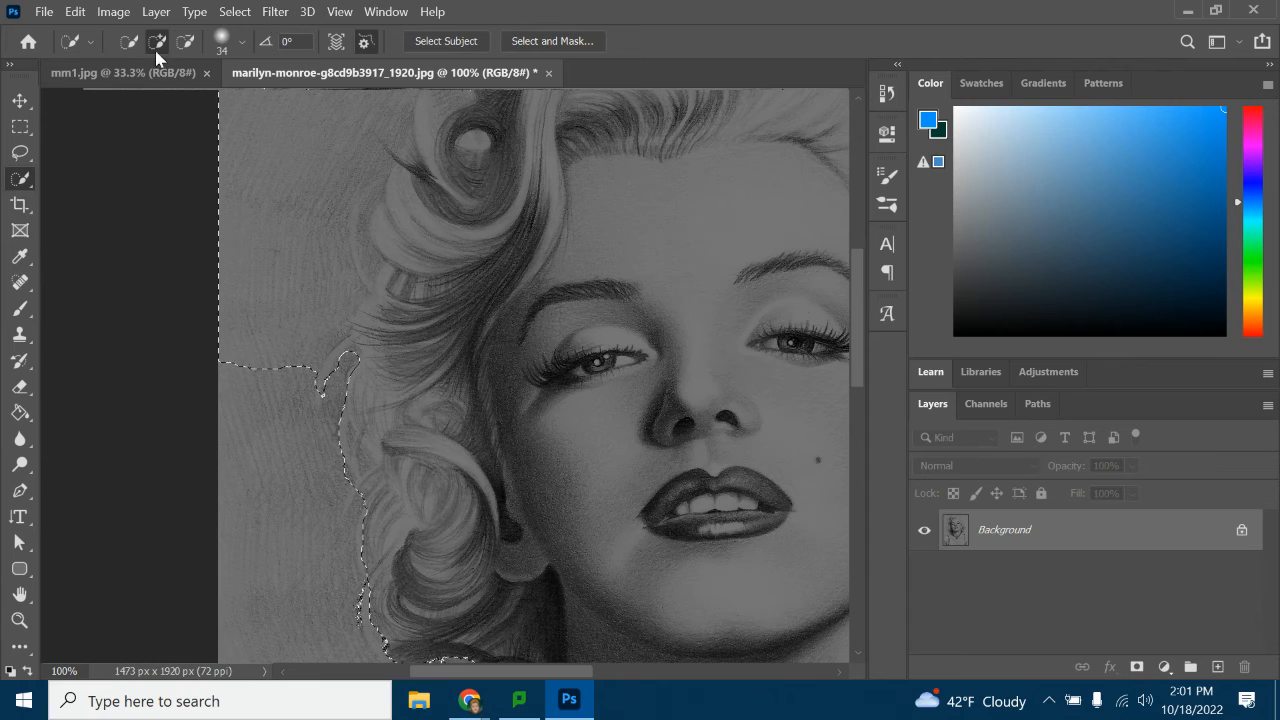
pyautogui.click(188, 46)
pyautogui.moveTo(299, 222); pyautogui.dragTo(274, 399)
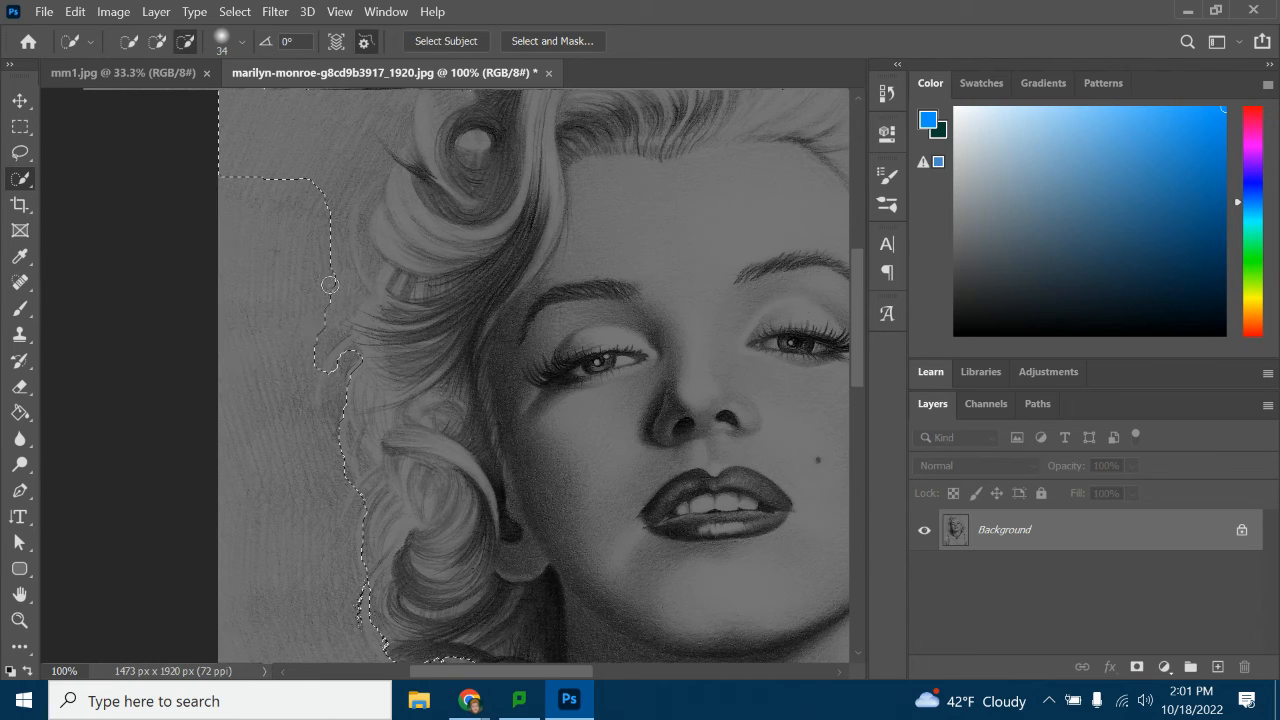
pyautogui.scroll(4, 319, 226)
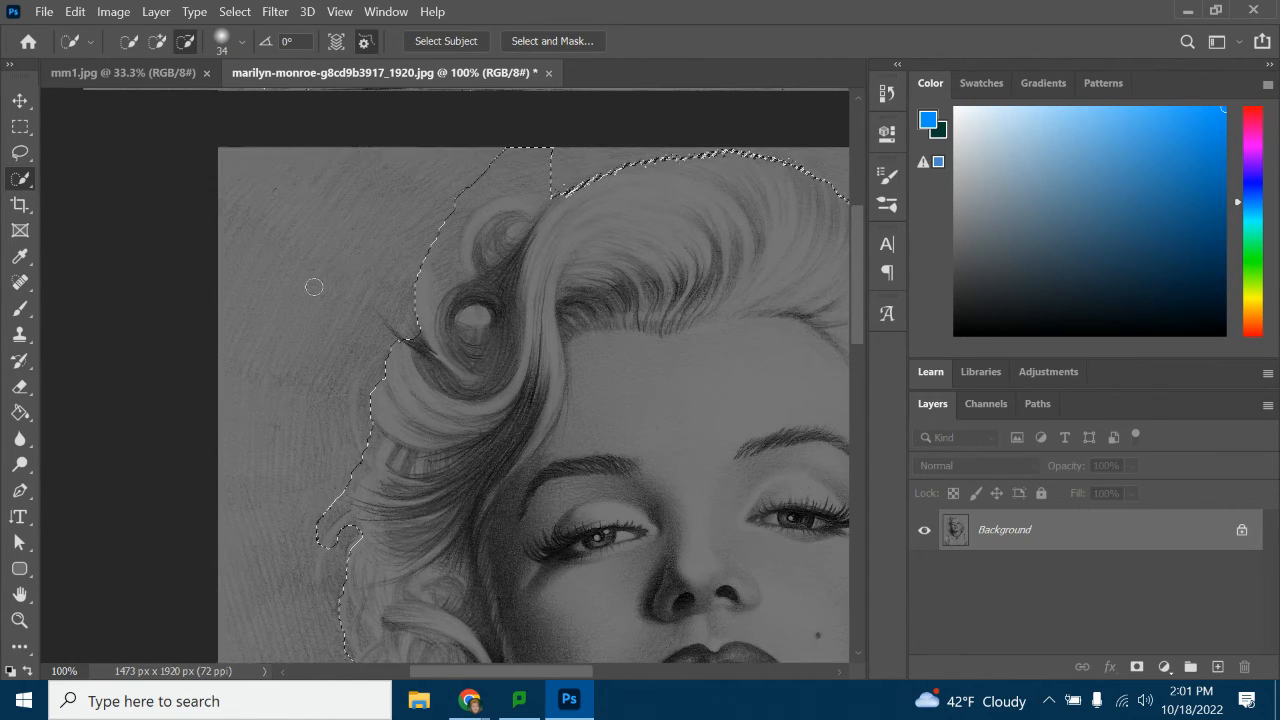
pyautogui.moveTo(390, 213)
pyautogui.mouseDown()
pyautogui.moveTo(480, 173)
pyautogui.moveTo(448, 216)
pyautogui.moveTo(520, 182)
pyautogui.mouseUp()
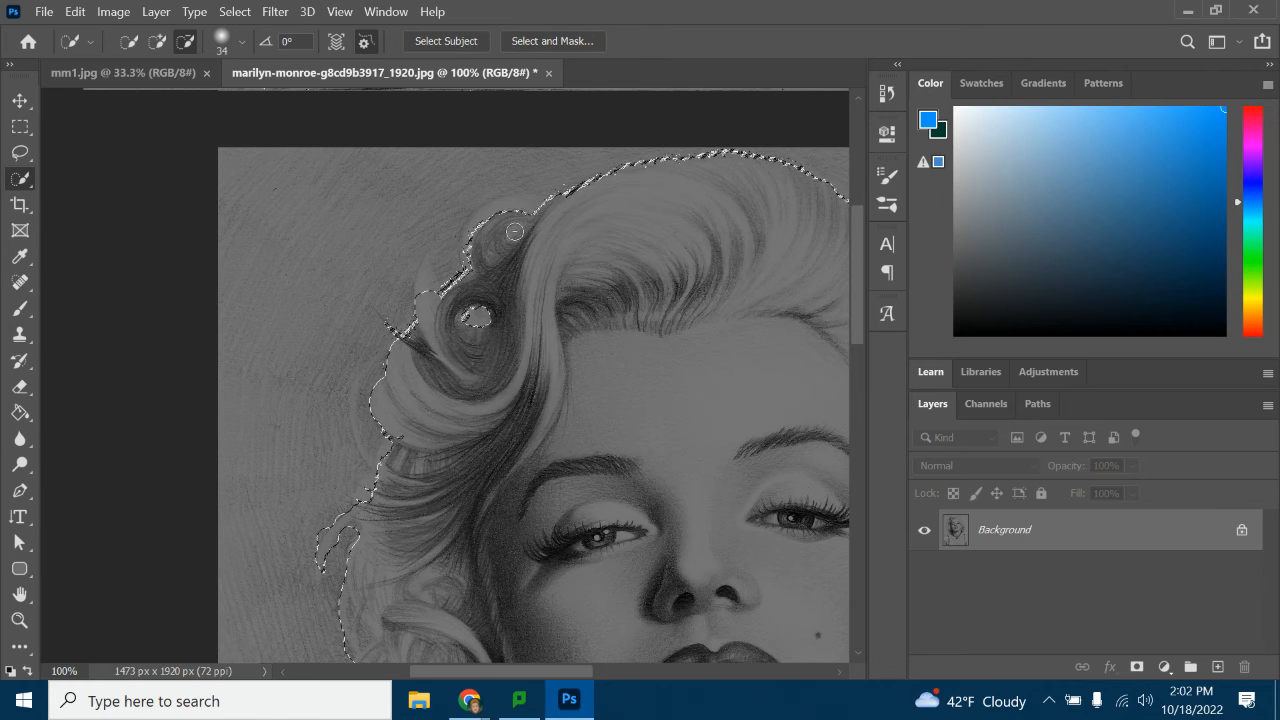
pyautogui.scroll(-5, 578, 306)
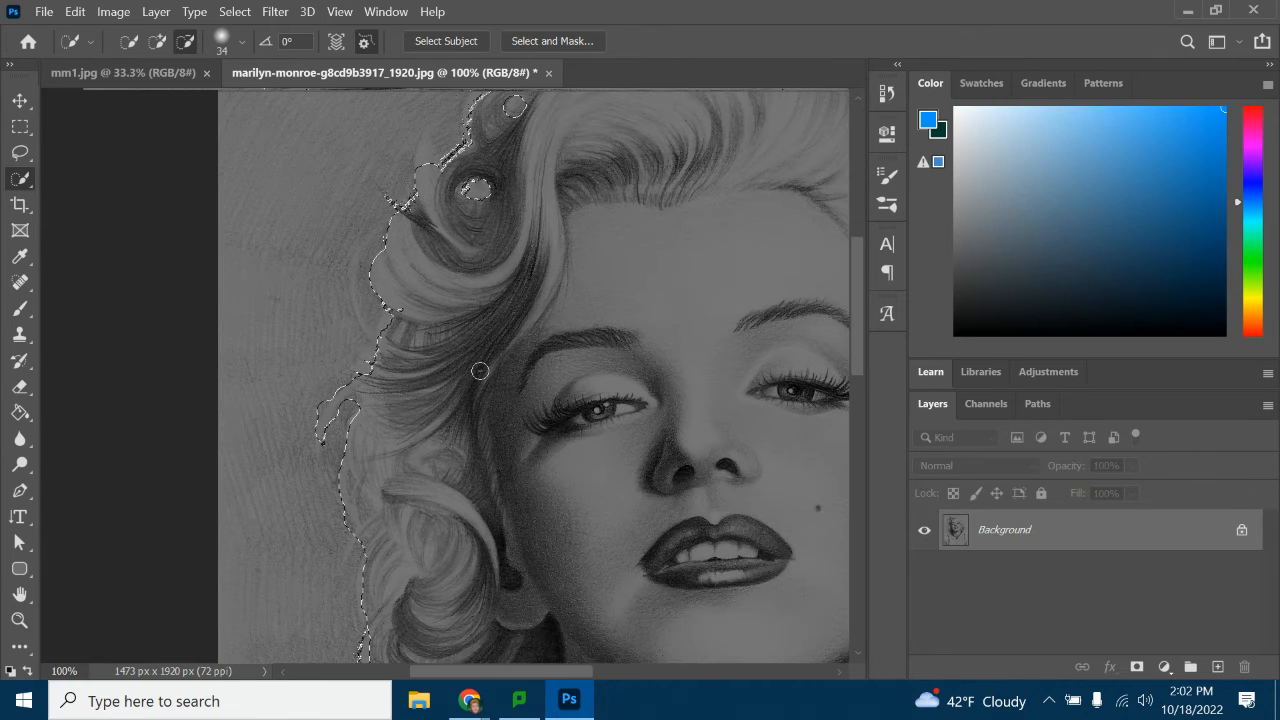
# Try to add the hair's left edge to the selection with the Quick Selection brush, and undo the spill into the background
pyautogui.scroll(3, 490, 361)
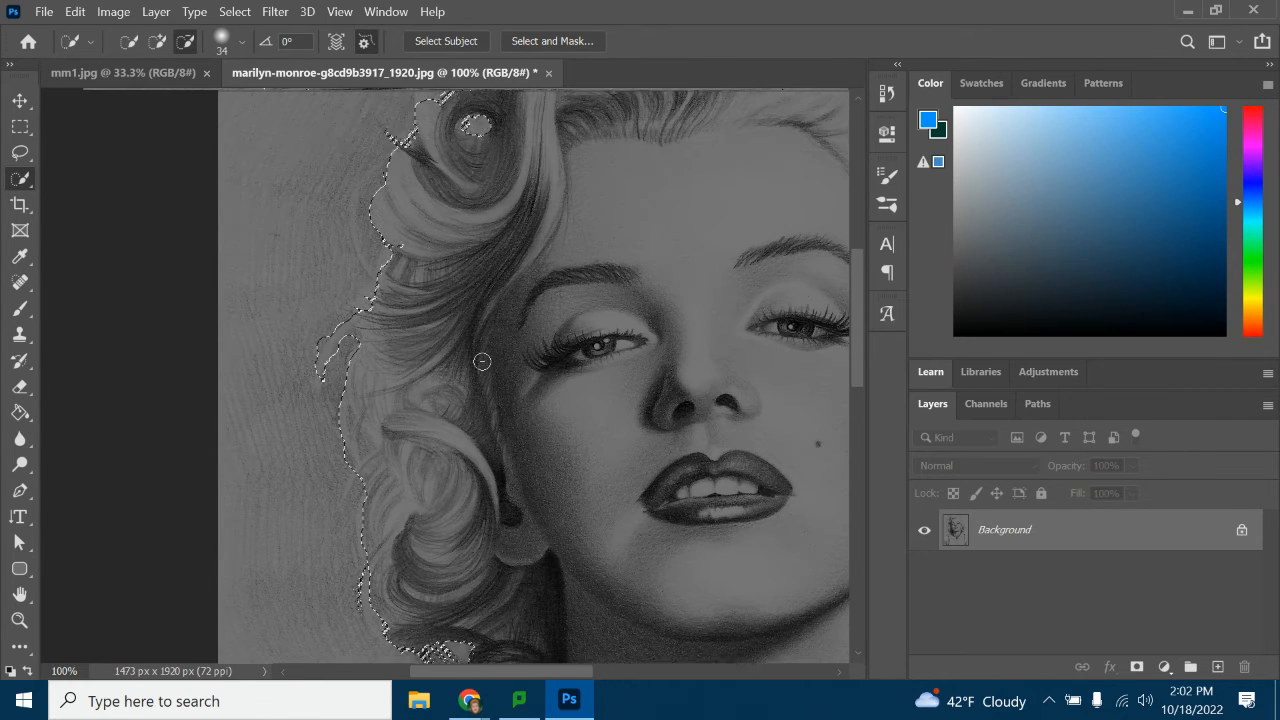
pyautogui.click(157, 41)
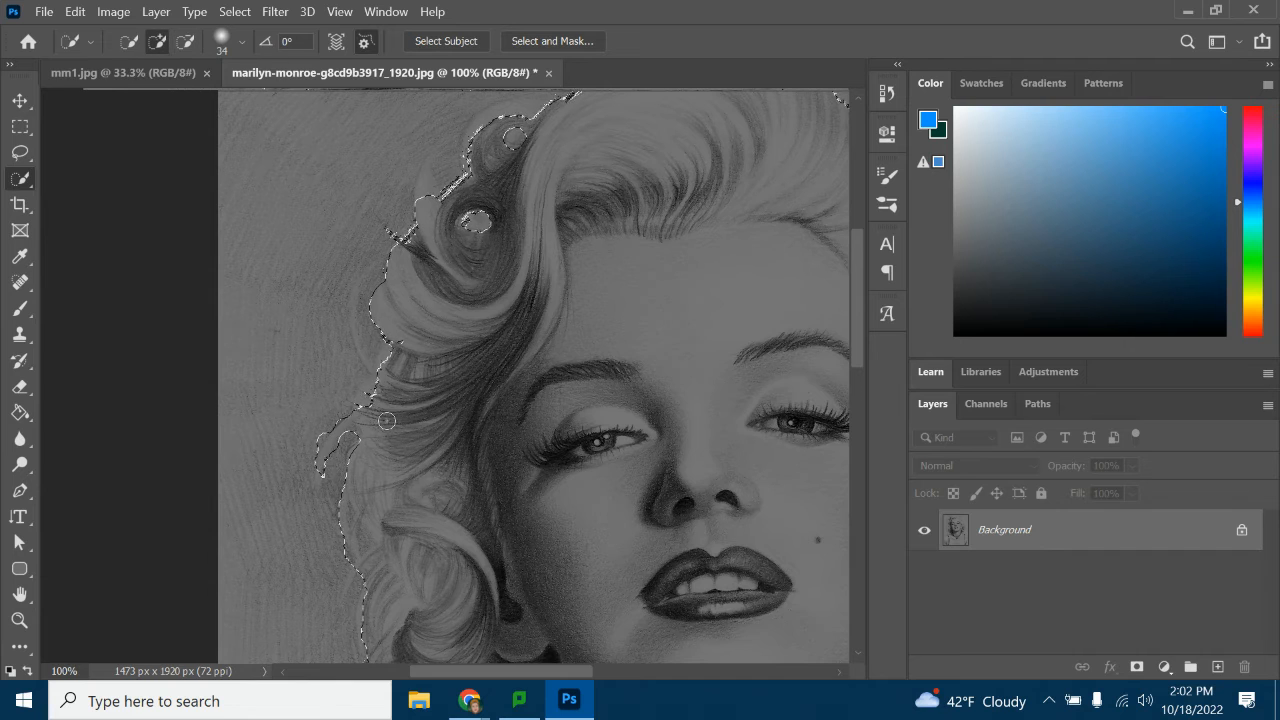
pyautogui.click(371, 366)
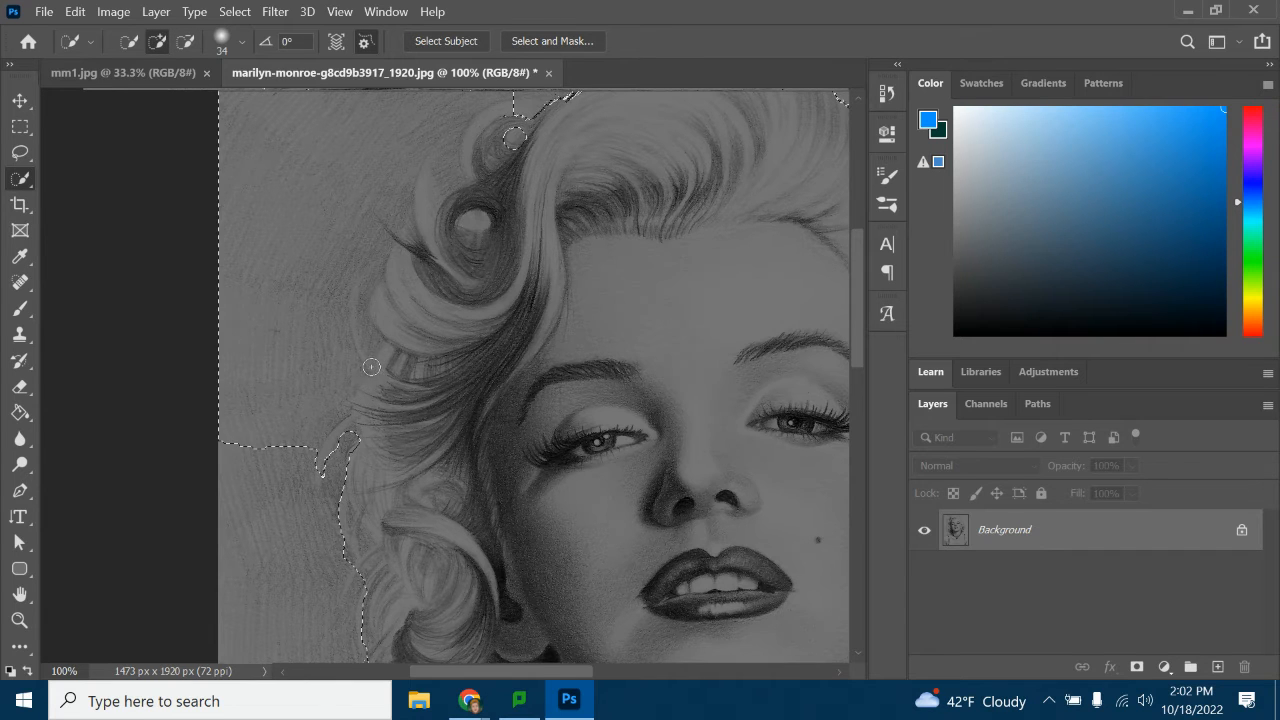
pyautogui.click(240, 137)
# Examine the selection outline down the hair's left side, at the shoulder and around the whole portrait
pyautogui.scroll(-10, 415, 445)
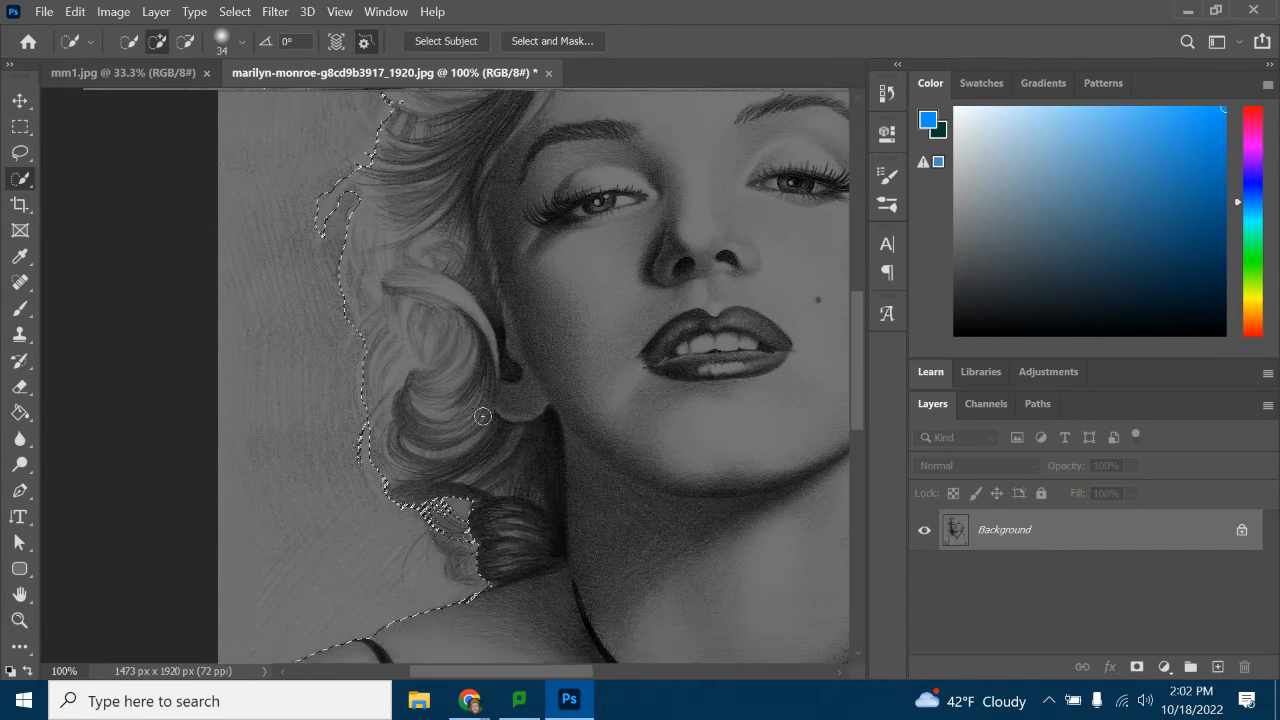
pyautogui.scroll(10, 560, 495)
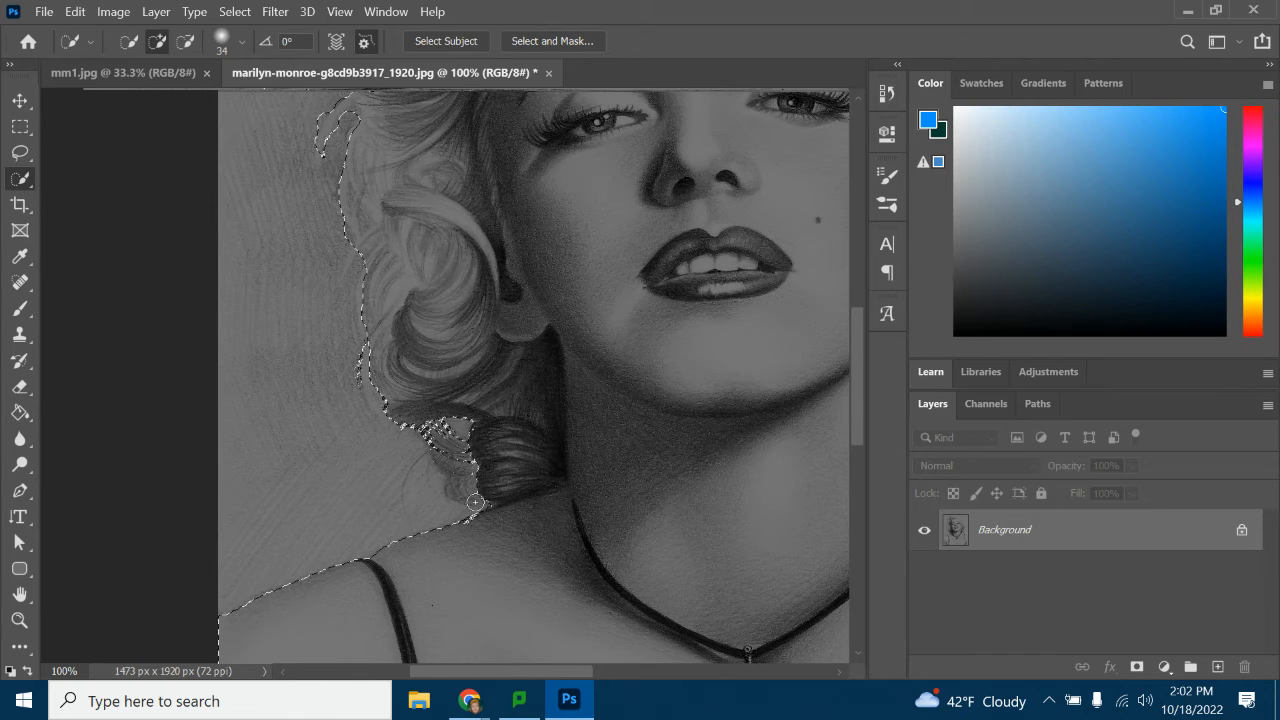
pyautogui.scroll(4, 670, 471)
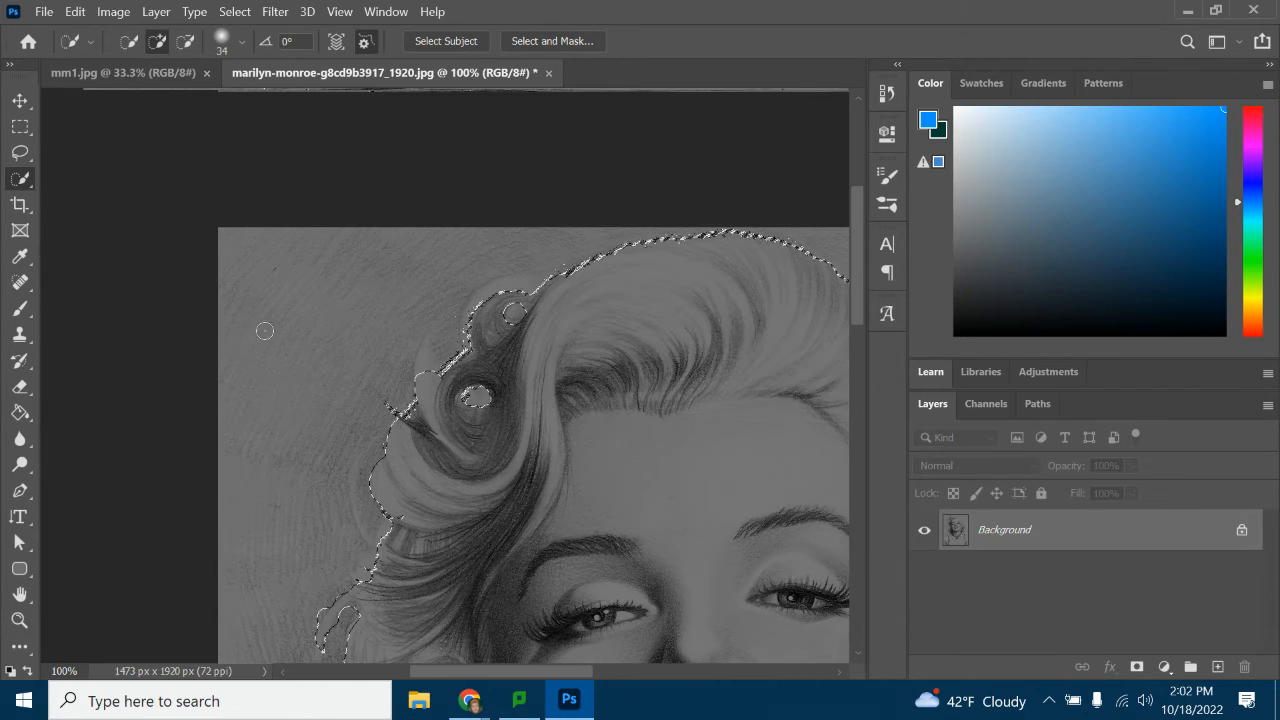
pyautogui.click(19, 620)
pyautogui.click(610, 382)
pyautogui.click(656, 391)
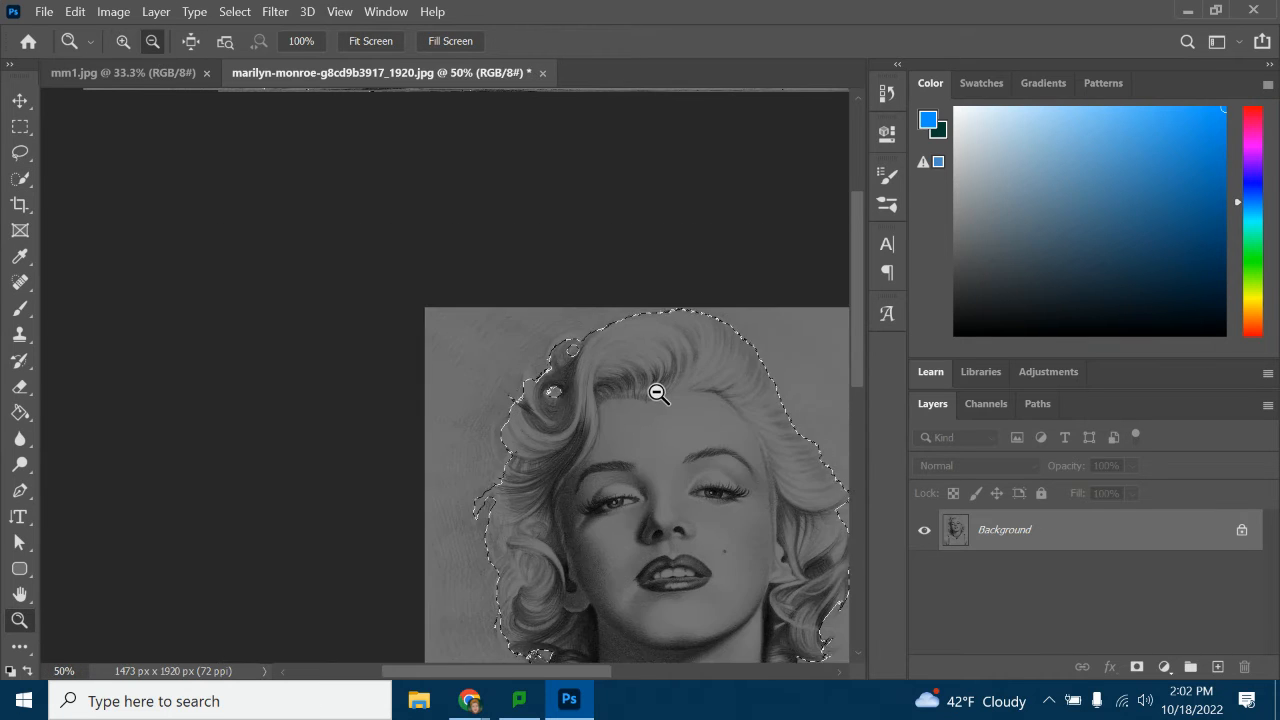
pyautogui.scroll(-3, 654, 392)
pyautogui.click(652, 394)
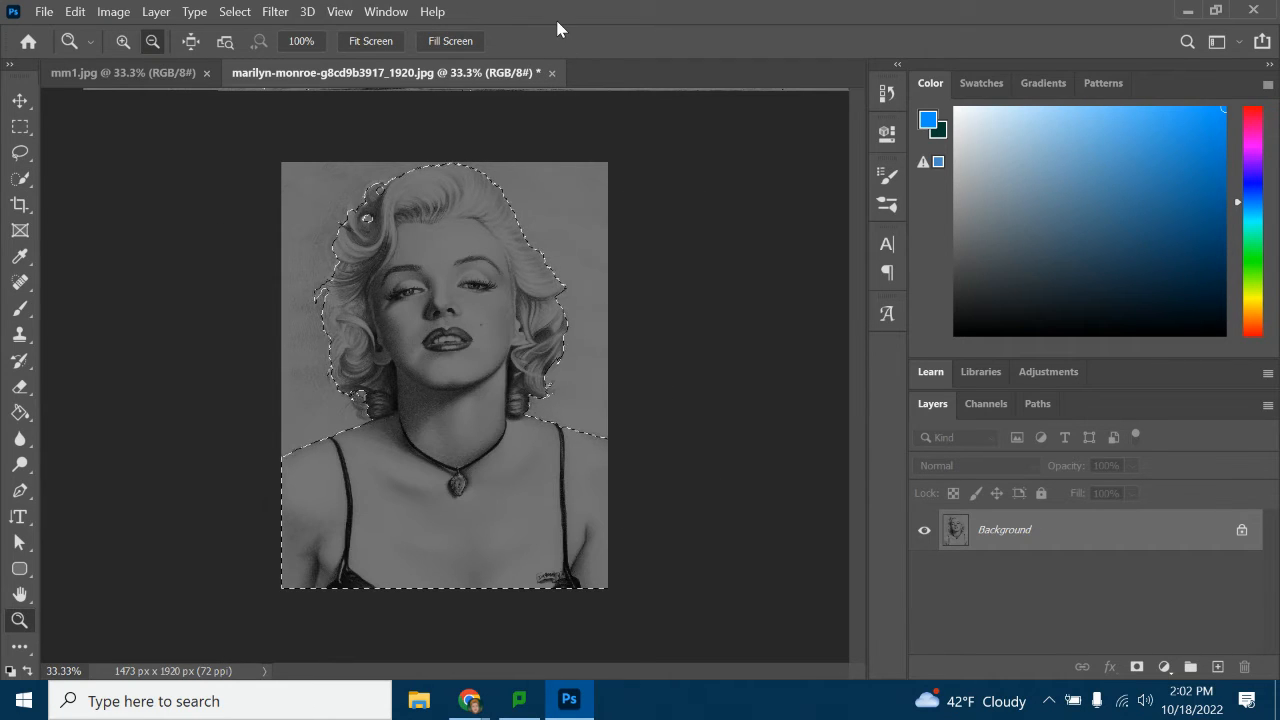
# Open the selection in Select and Mask and keep the On Black view
pyautogui.click(22, 179)
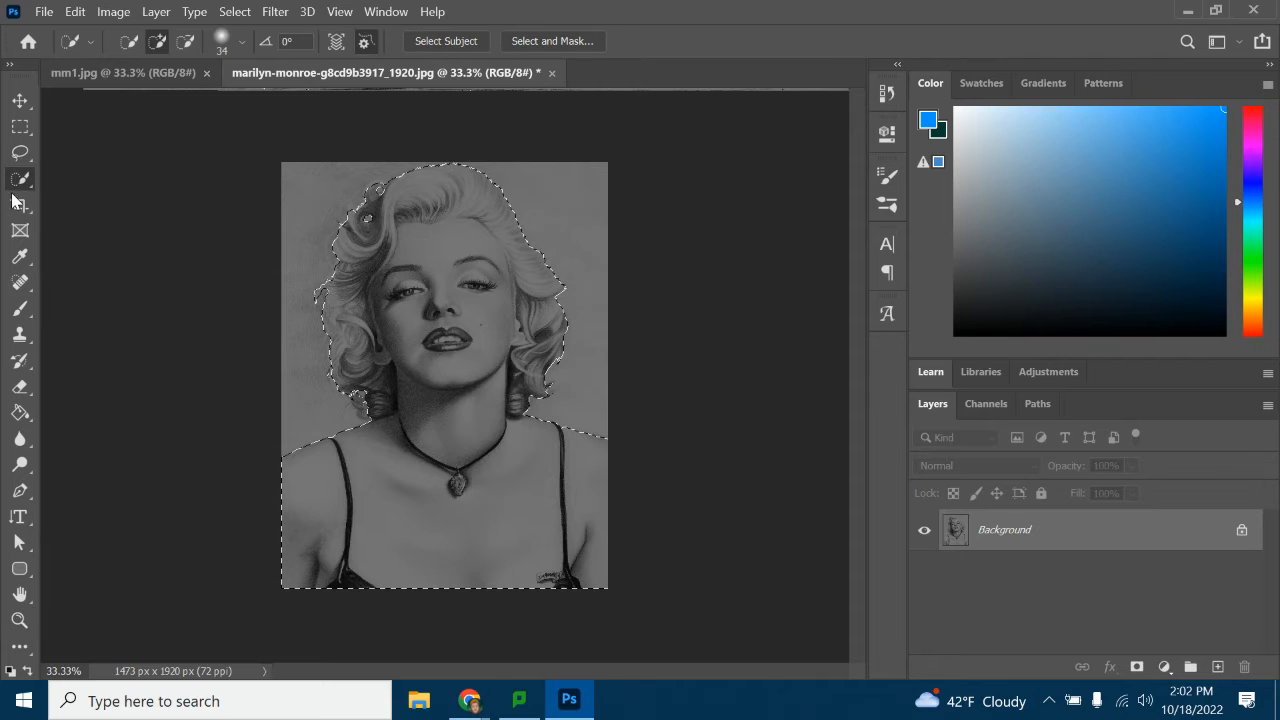
pyautogui.click(551, 41)
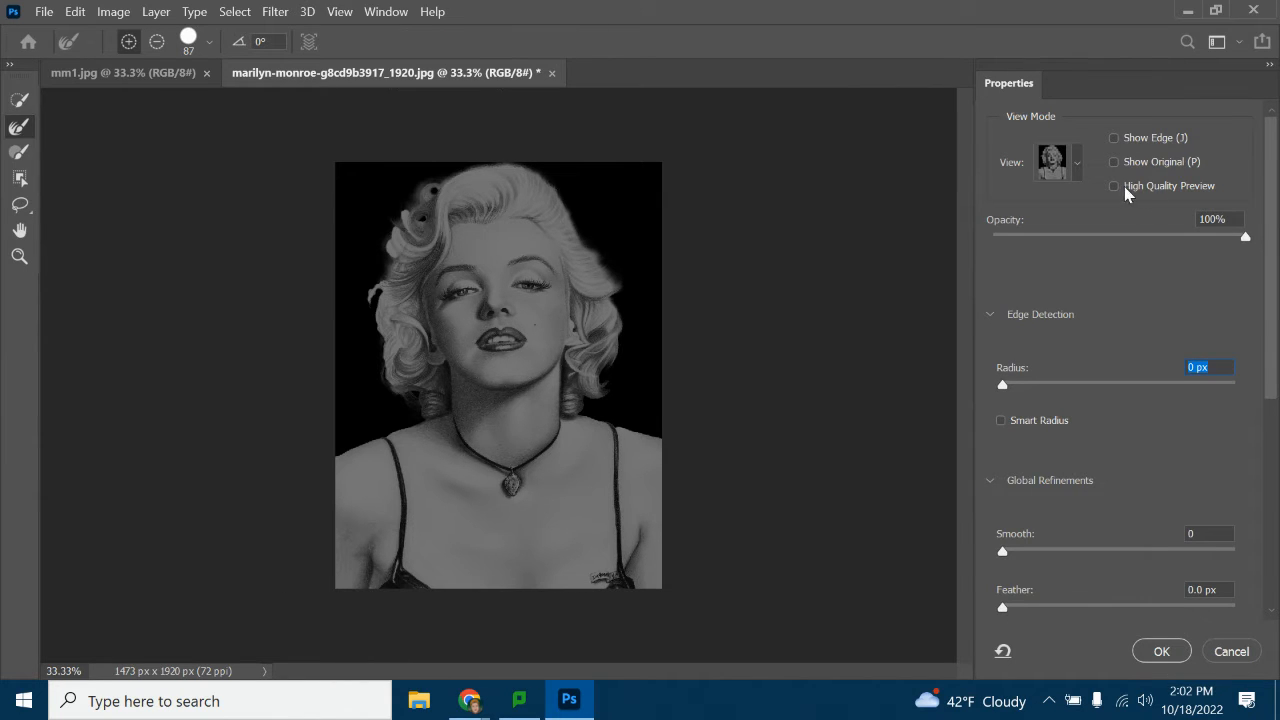
pyautogui.click(1077, 163)
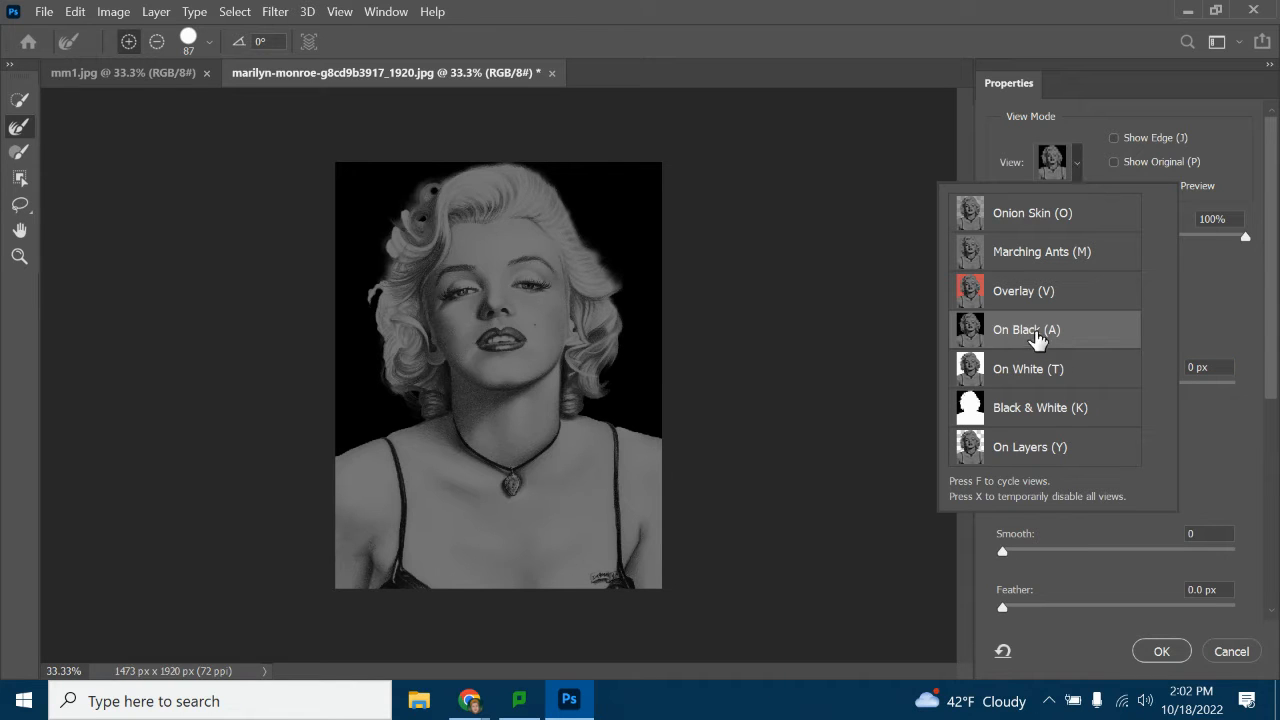
pyautogui.click(1072, 166)
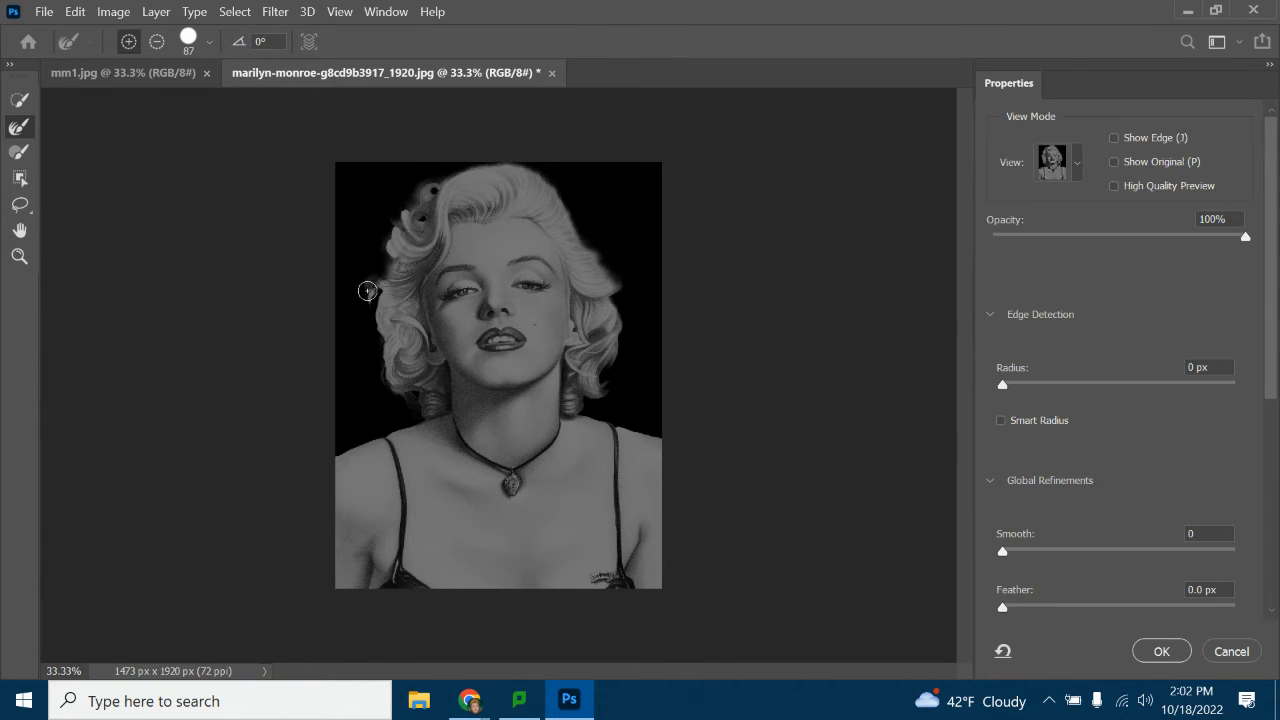
# Brush along the hair's left edge with the Refine Edge brush and apply the refinement with the output set to Selection
pyautogui.moveTo(367, 291); pyautogui.dragTo(359, 325)
pyautogui.moveTo(385, 273)
pyautogui.mouseDown()
pyautogui.moveTo(406, 243)
pyautogui.moveTo(396, 231)
pyautogui.mouseUp()
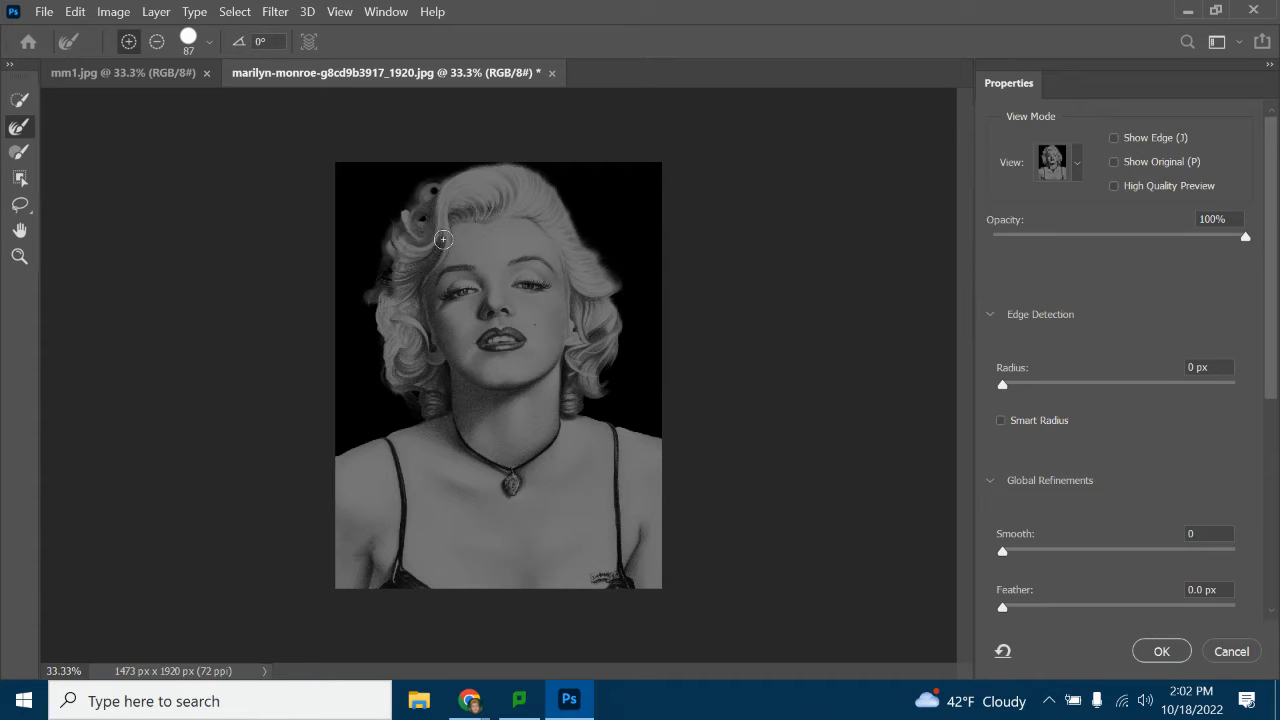
pyautogui.moveTo(384, 306)
pyautogui.mouseDown()
pyautogui.moveTo(382, 392)
pyautogui.moveTo(384, 359)
pyautogui.moveTo(417, 410)
pyautogui.mouseUp()
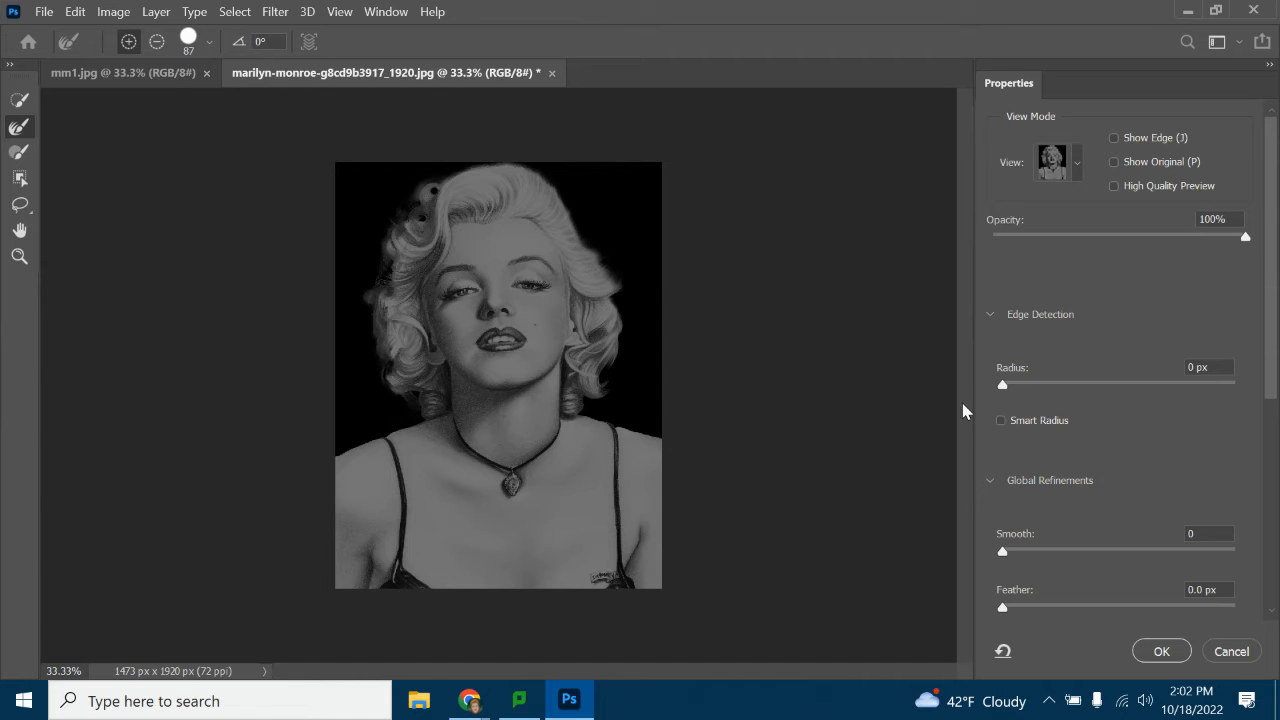
pyautogui.moveTo(1240, 245); pyautogui.dragTo(1276, 270)
pyautogui.scroll(-5, 1155, 513)
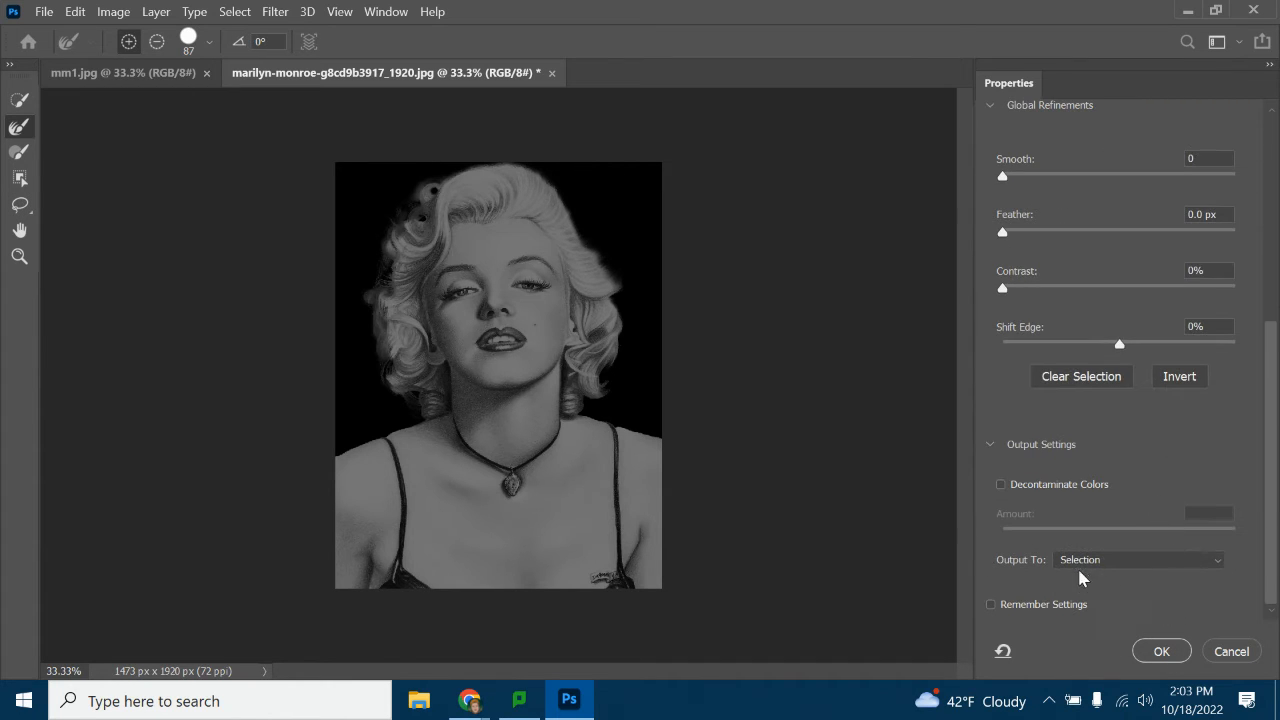
pyautogui.click(1161, 651)
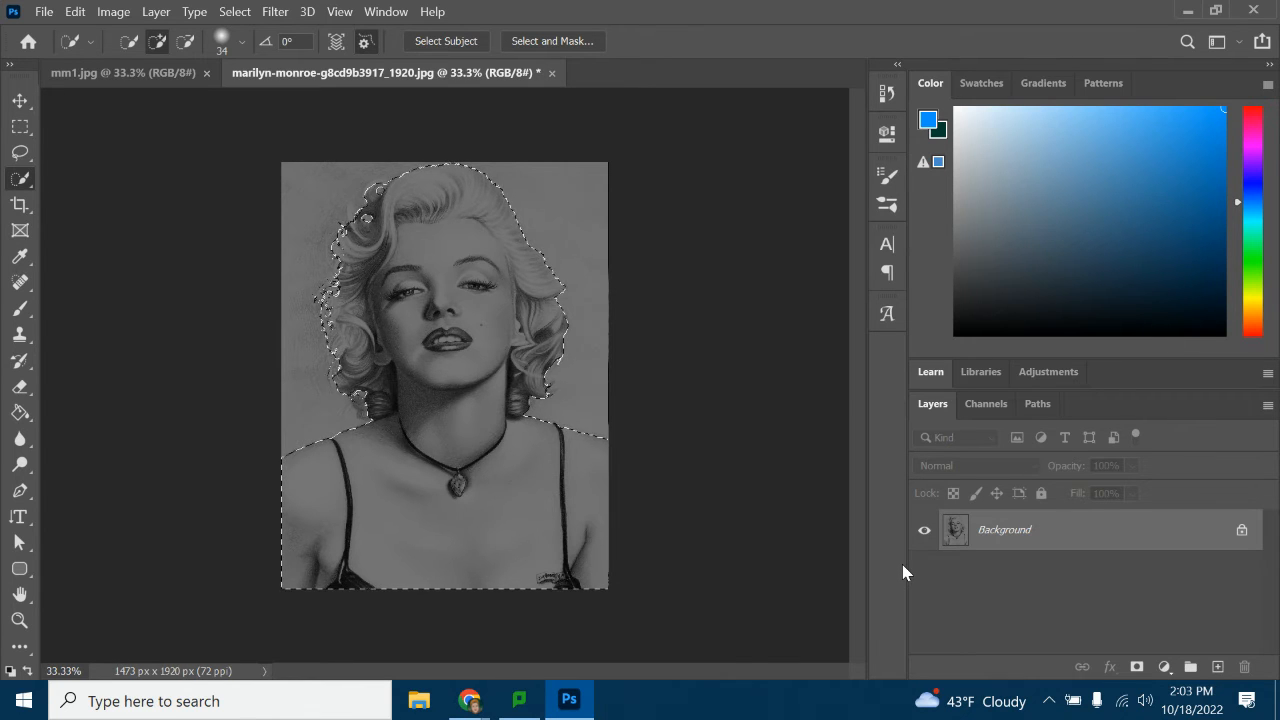
# Copy the selected woman onto a new layer and check the cutout by hiding and reshowing the Background layer
pyautogui.hotkey('ctrl', 'j')
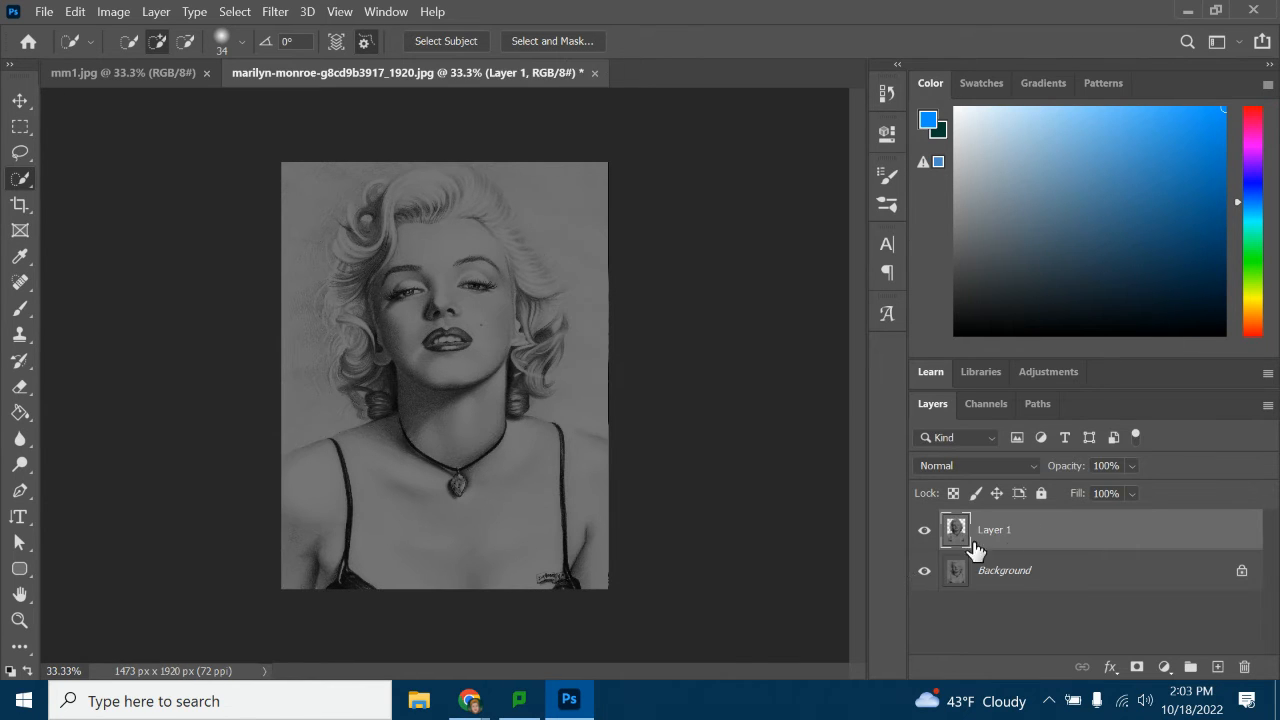
pyautogui.click(923, 571)
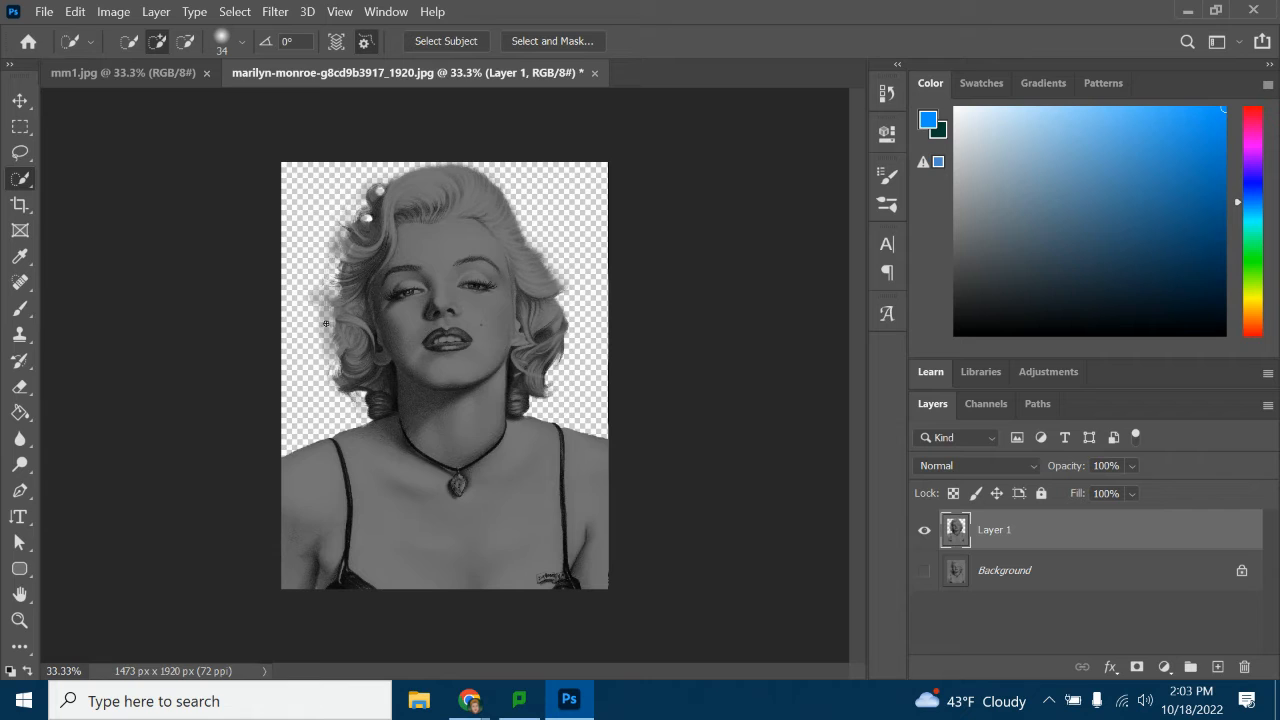
pyautogui.click(923, 571)
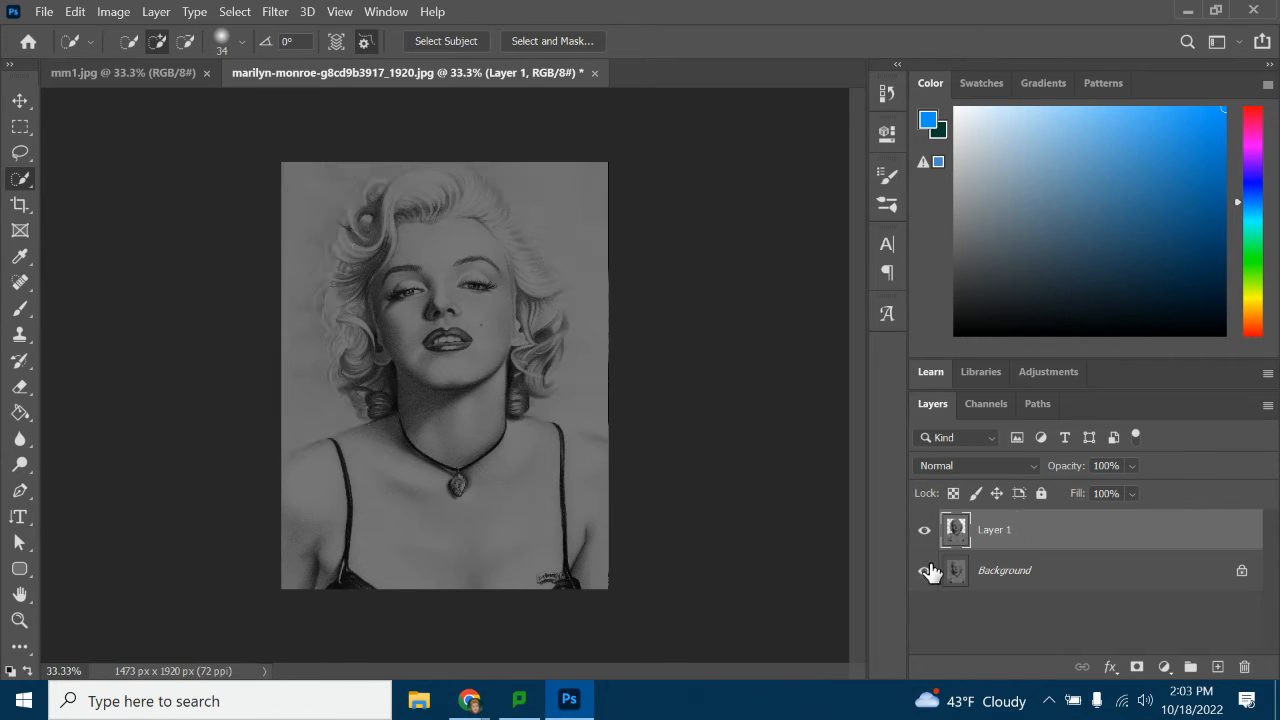
# Add an empty layer directly above the Background layer and name it painting
pyautogui.click(1044, 574)
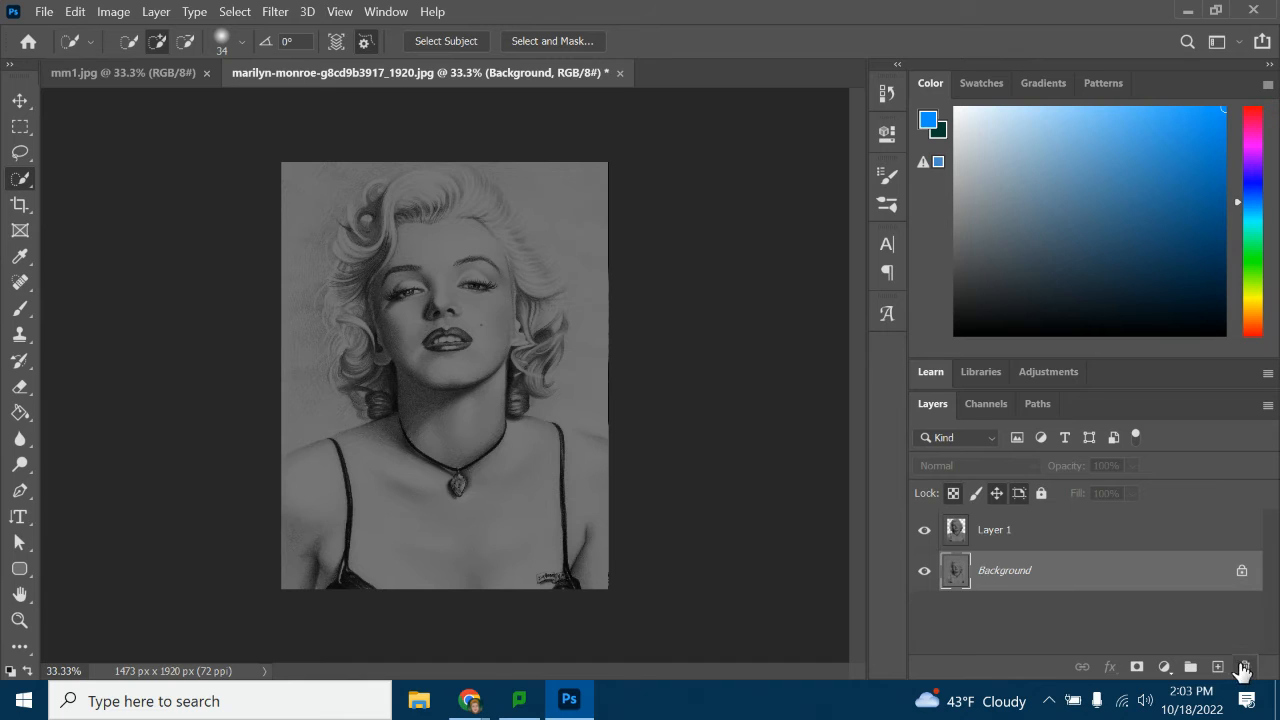
pyautogui.click(1217, 666)
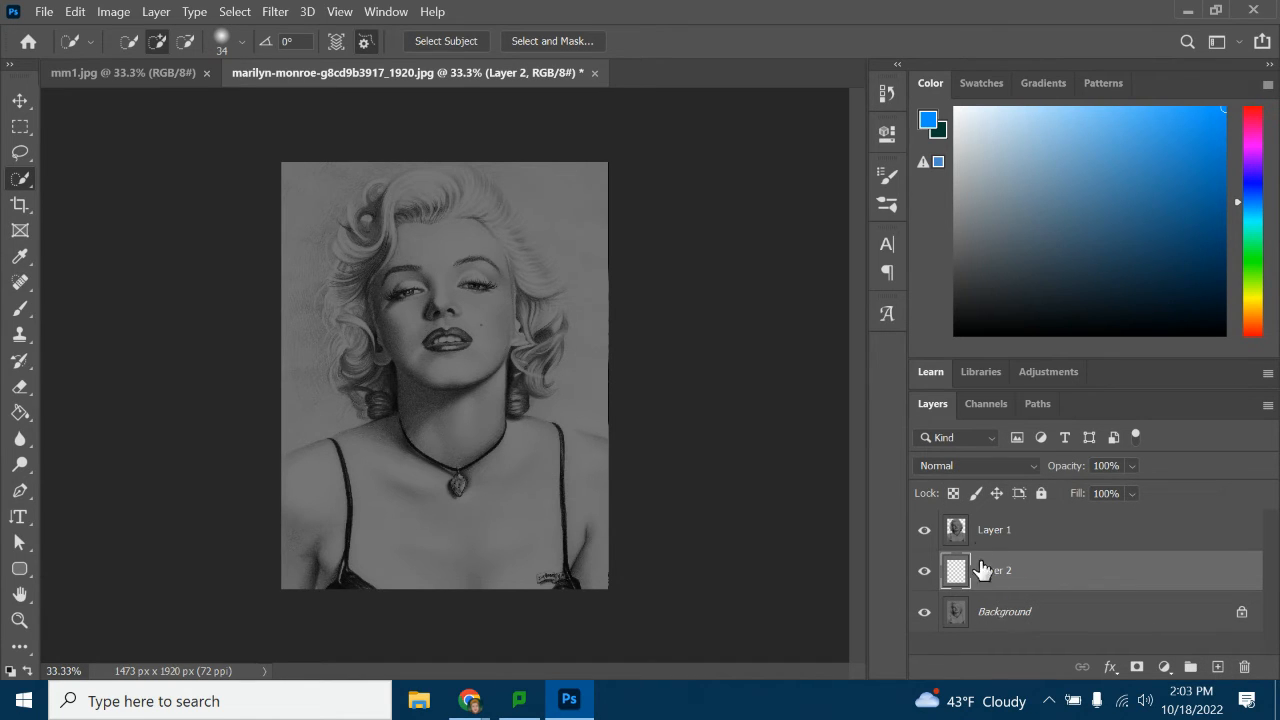
pyautogui.doubleClick(1010, 572)
pyautogui.click(1126, 576)
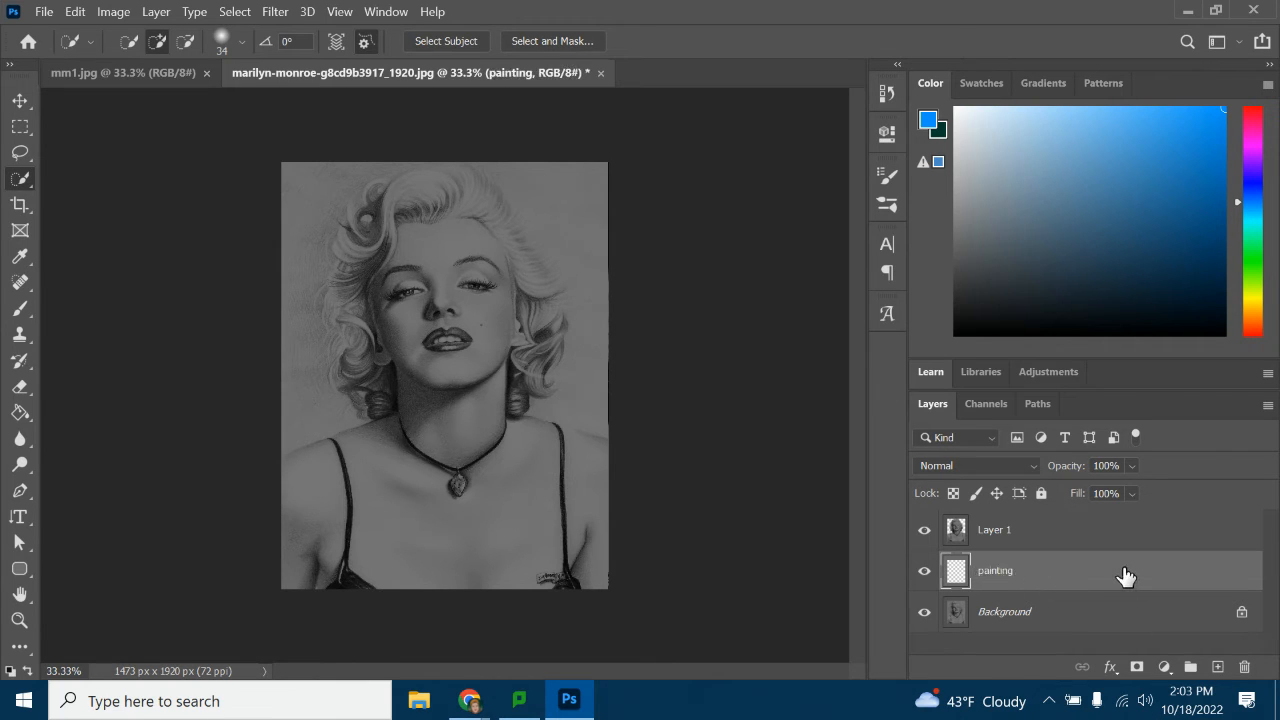
# Choose a bright, fully saturated pink as the foreground color
pyautogui.click(1256, 221)
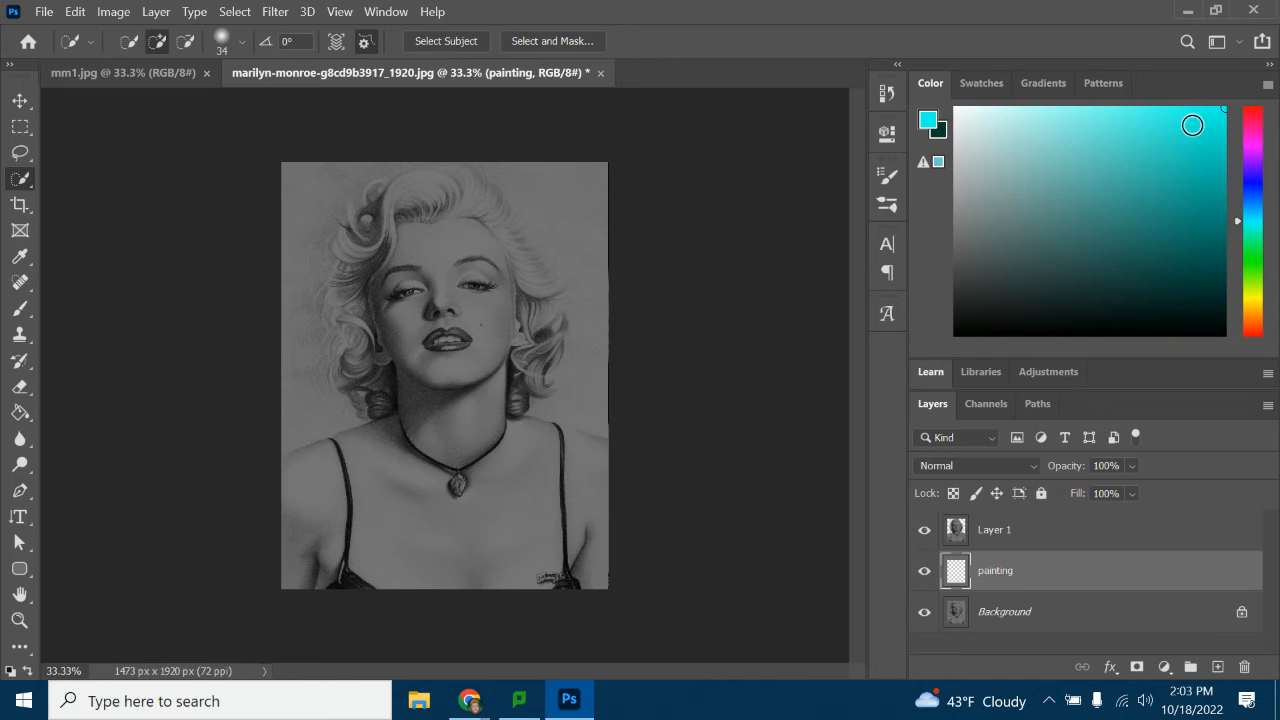
pyautogui.moveTo(1192, 125)
pyautogui.mouseDown()
pyautogui.moveTo(1146, 117)
pyautogui.moveTo(1169, 140)
pyautogui.moveTo(1169, 281)
pyautogui.moveTo(990, 158)
pyautogui.moveTo(926, 178)
pyautogui.mouseUp()
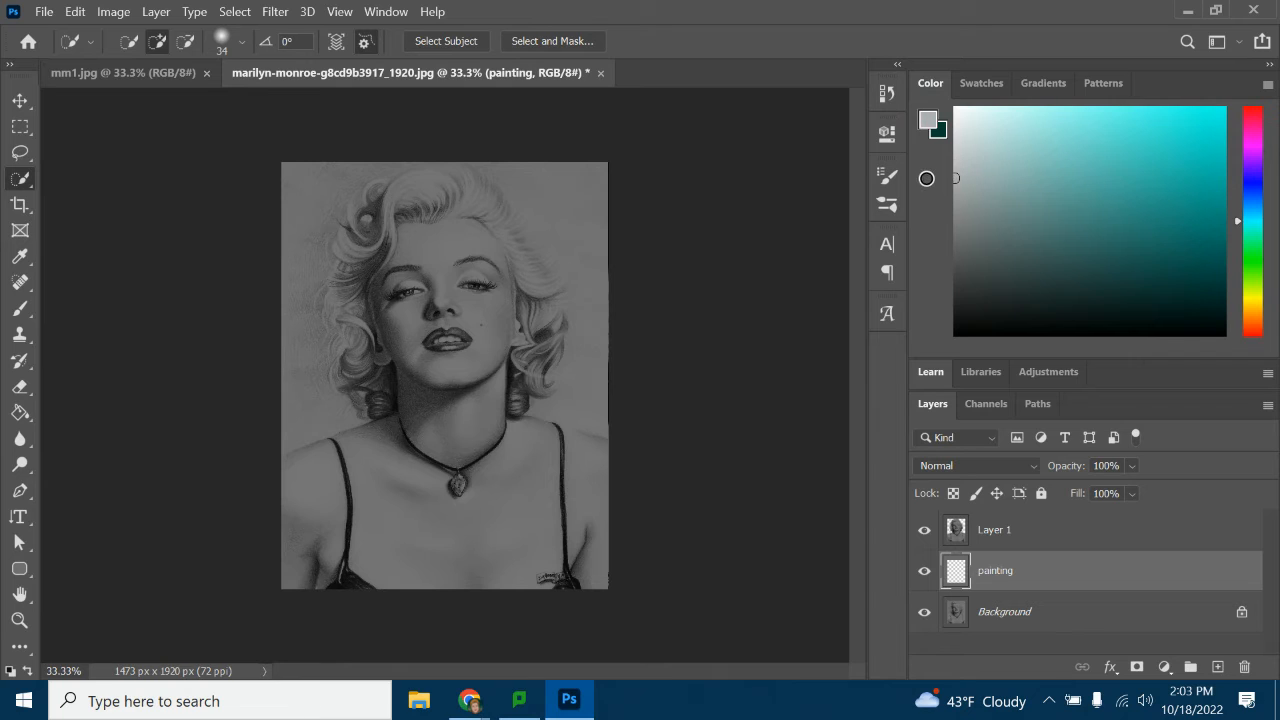
pyautogui.moveTo(1075, 181)
pyautogui.mouseDown()
pyautogui.moveTo(1186, 177)
pyautogui.moveTo(1271, 96)
pyautogui.moveTo(1137, 237)
pyautogui.mouseUp()
pyautogui.moveTo(1237, 215); pyautogui.dragTo(1238, 188)
pyautogui.moveTo(1253, 140)
pyautogui.mouseDown()
pyautogui.moveTo(1266, 86)
pyautogui.moveTo(1243, 127)
pyautogui.mouseUp()
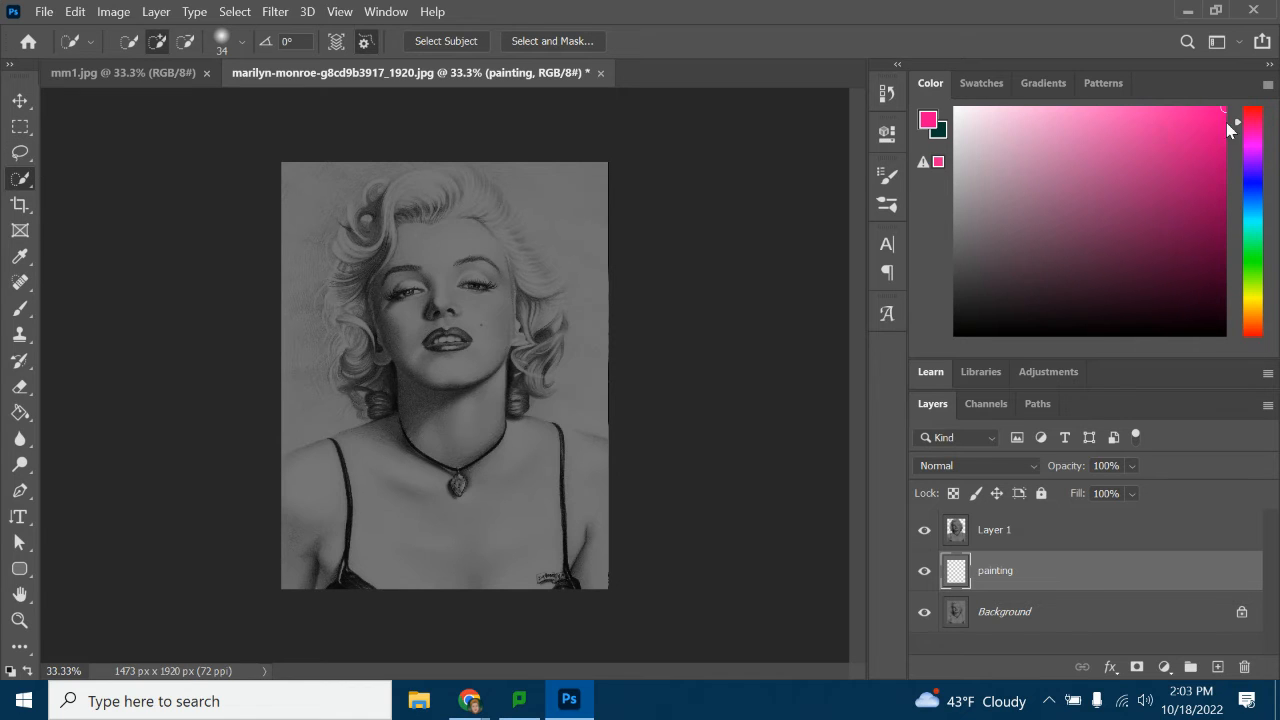
# Paint a pink glow around the woman's hair and shoulders with a 291 px brush at 0% hardness on the painting layer
pyautogui.click(19, 308)
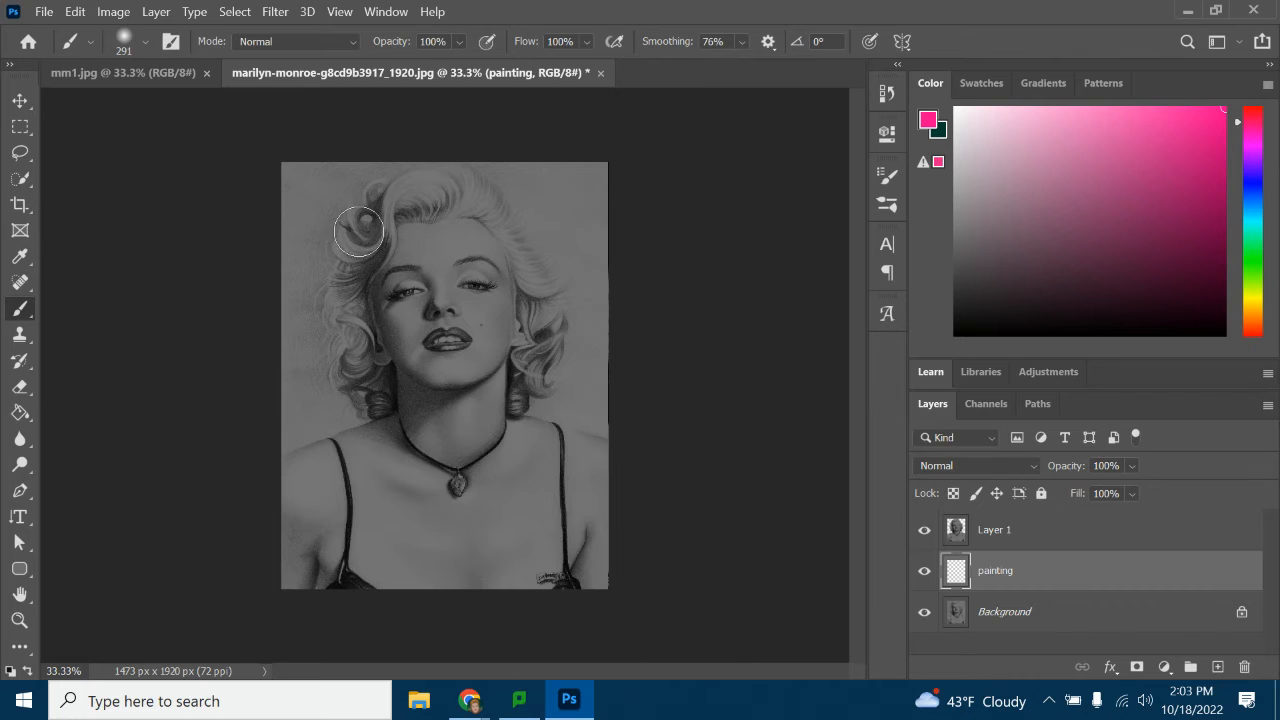
pyautogui.click(146, 44)
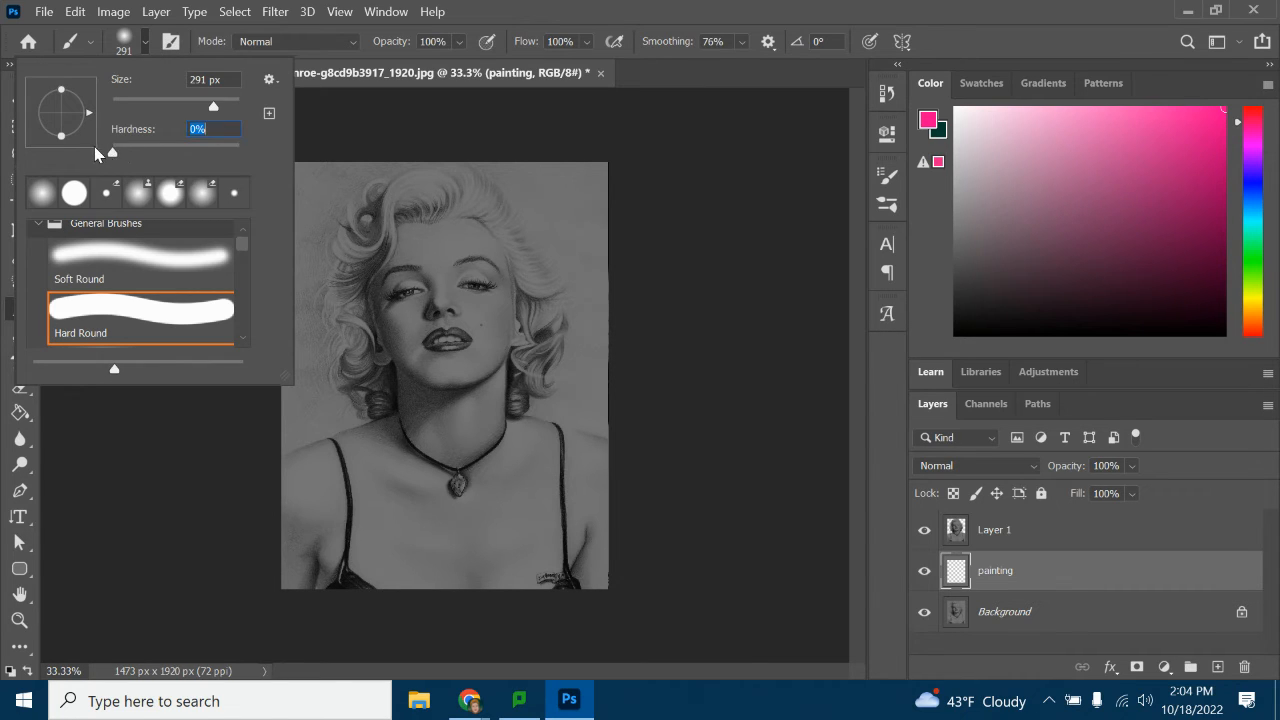
pyautogui.click(147, 44)
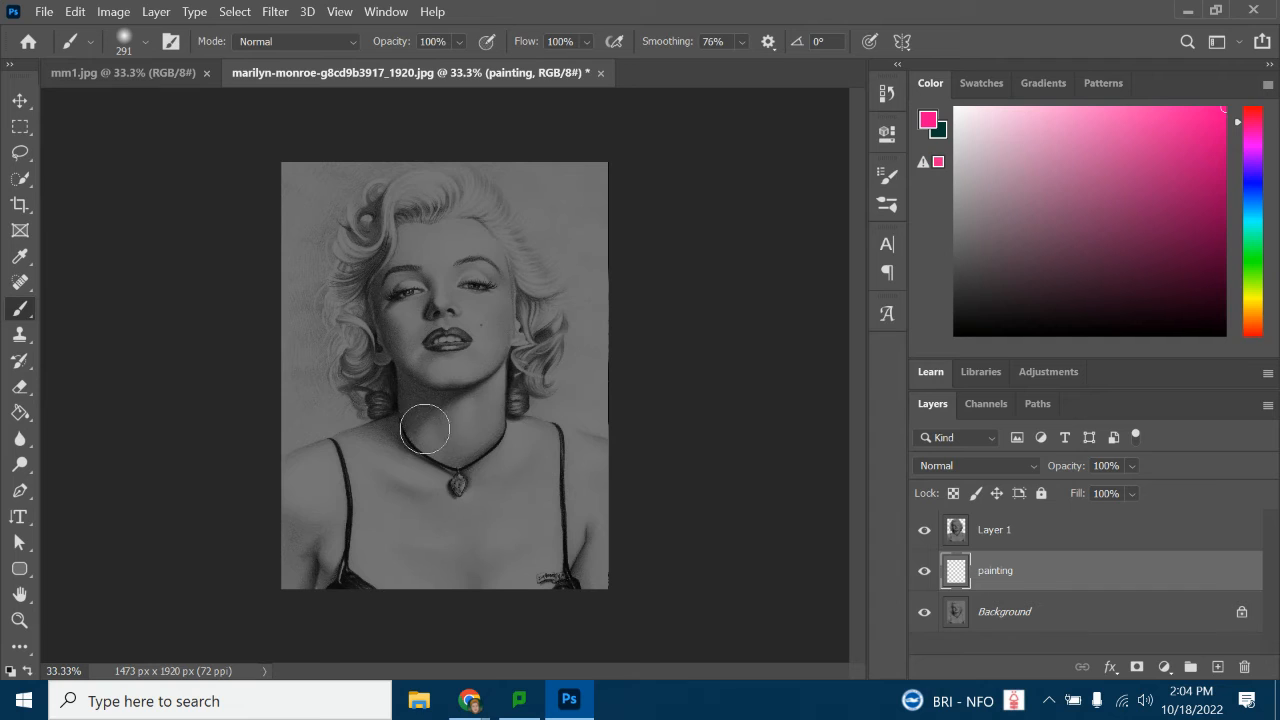
pyautogui.moveTo(297, 474)
pyautogui.mouseDown()
pyautogui.moveTo(380, 448)
pyautogui.moveTo(390, 430)
pyautogui.moveTo(350, 345)
pyautogui.moveTo(355, 234)
pyautogui.moveTo(390, 202)
pyautogui.moveTo(456, 187)
pyautogui.moveTo(487, 196)
pyautogui.moveTo(553, 298)
pyautogui.moveTo(552, 357)
pyautogui.moveTo(501, 397)
pyautogui.moveTo(501, 438)
pyautogui.moveTo(677, 484)
pyautogui.mouseUp()
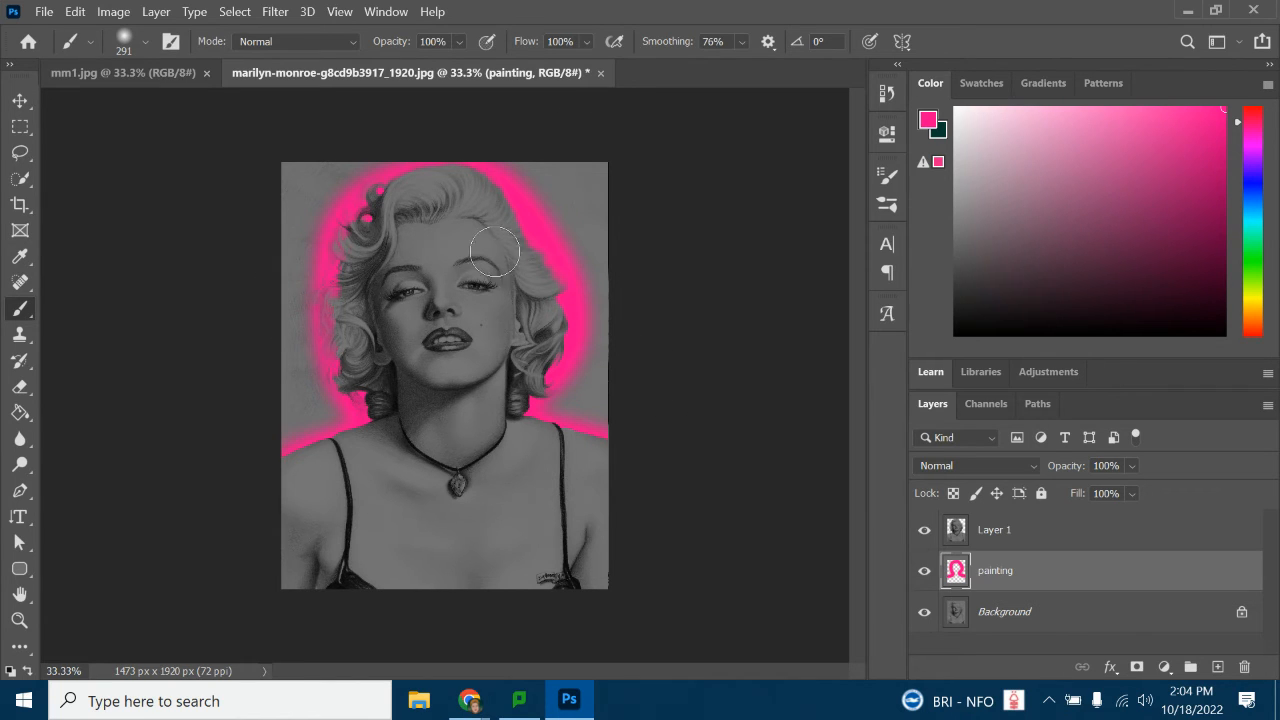
# Enlarge the brush to 1457 px and paint a faint pink tint over the remaining gray background
pyautogui.click(145, 41)
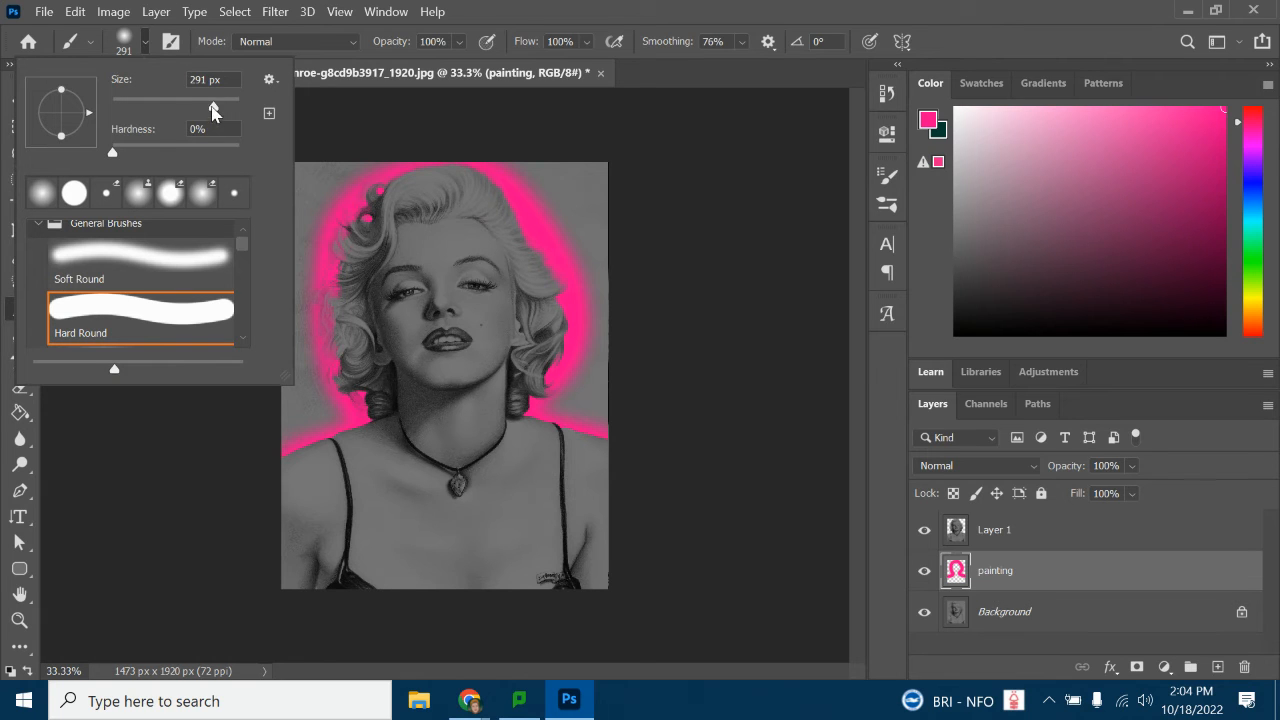
pyautogui.click(146, 41)
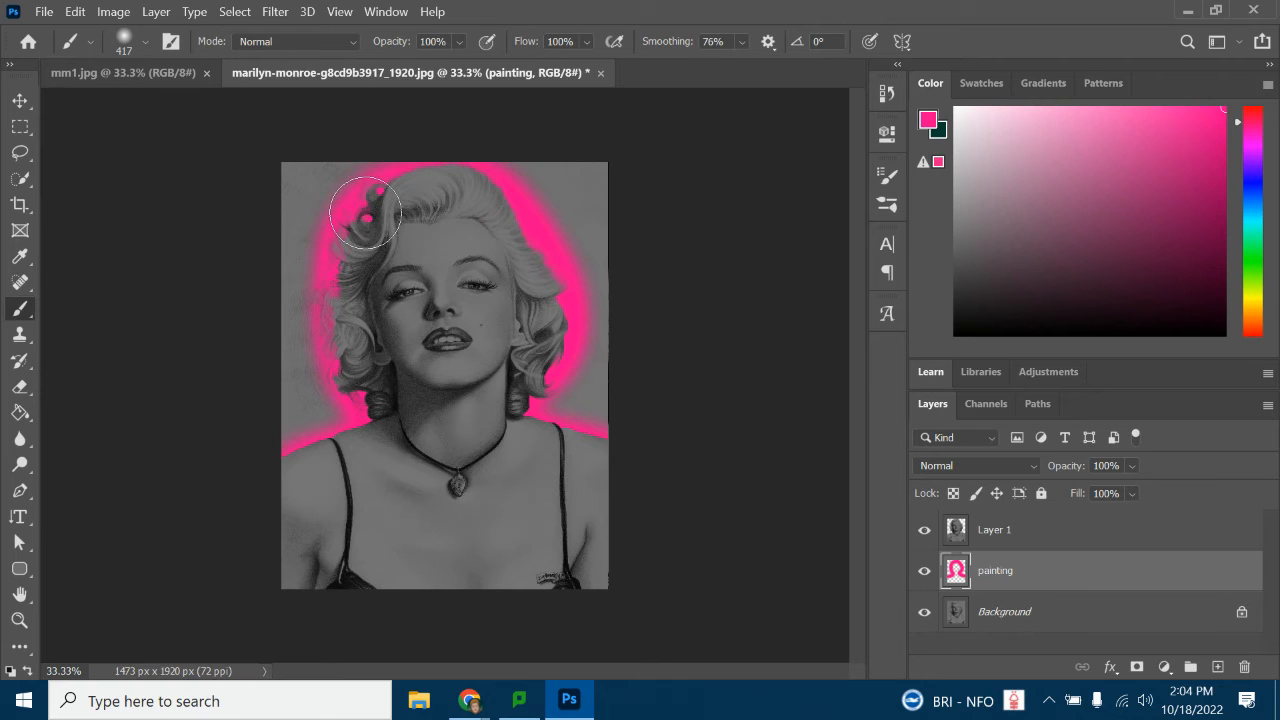
pyautogui.click(145, 41)
pyautogui.moveTo(226, 104); pyautogui.dragTo(228, 104)
pyautogui.click(146, 42)
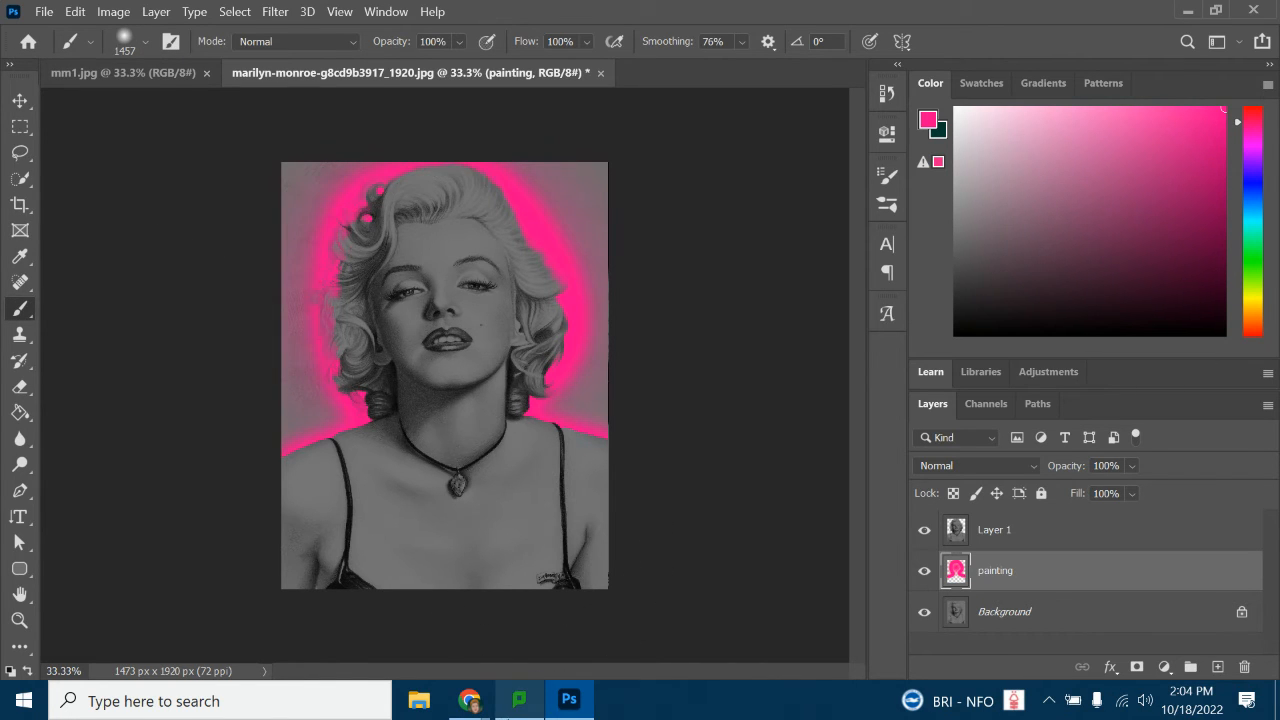
# Paint a pale pink inner glow along the woman's hair and shoulders with a 193 px soft brush on the painting layer
pyautogui.click(145, 44)
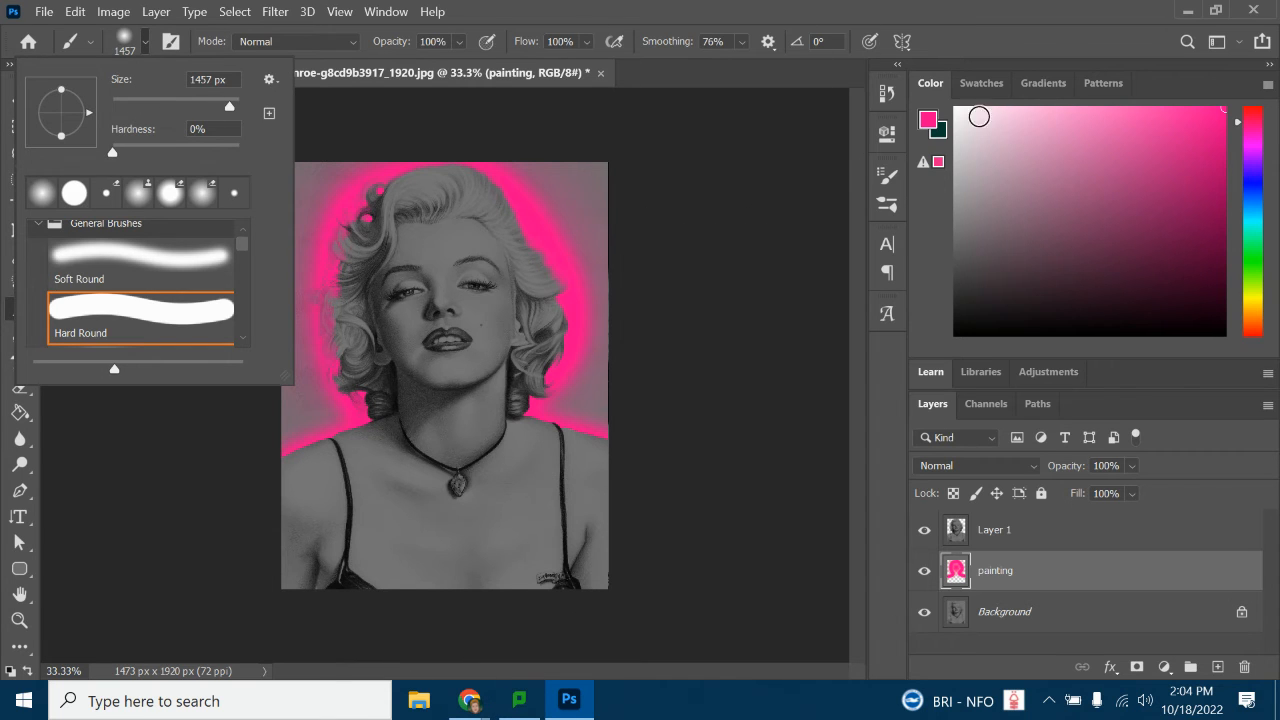
pyautogui.moveTo(1117, 140); pyautogui.dragTo(1029, 89)
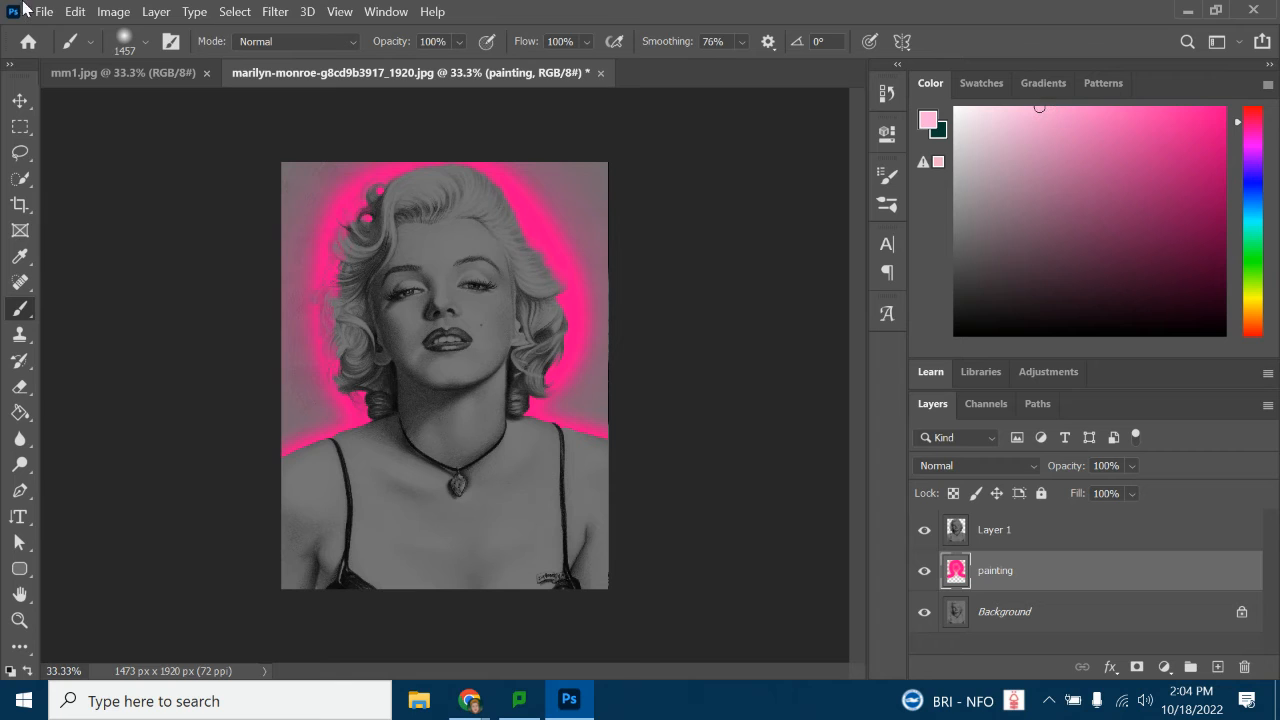
pyautogui.click(147, 42)
pyautogui.click(223, 107)
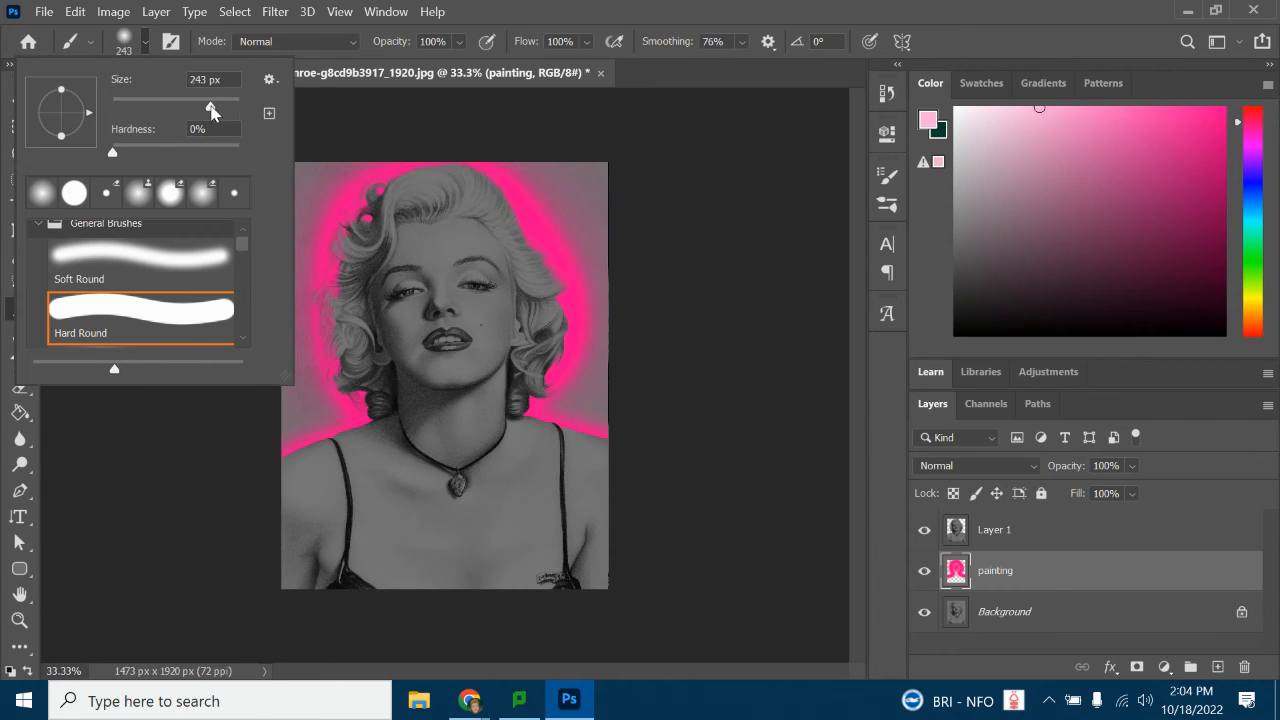
pyautogui.moveTo(211, 107); pyautogui.dragTo(223, 107)
pyautogui.click(146, 42)
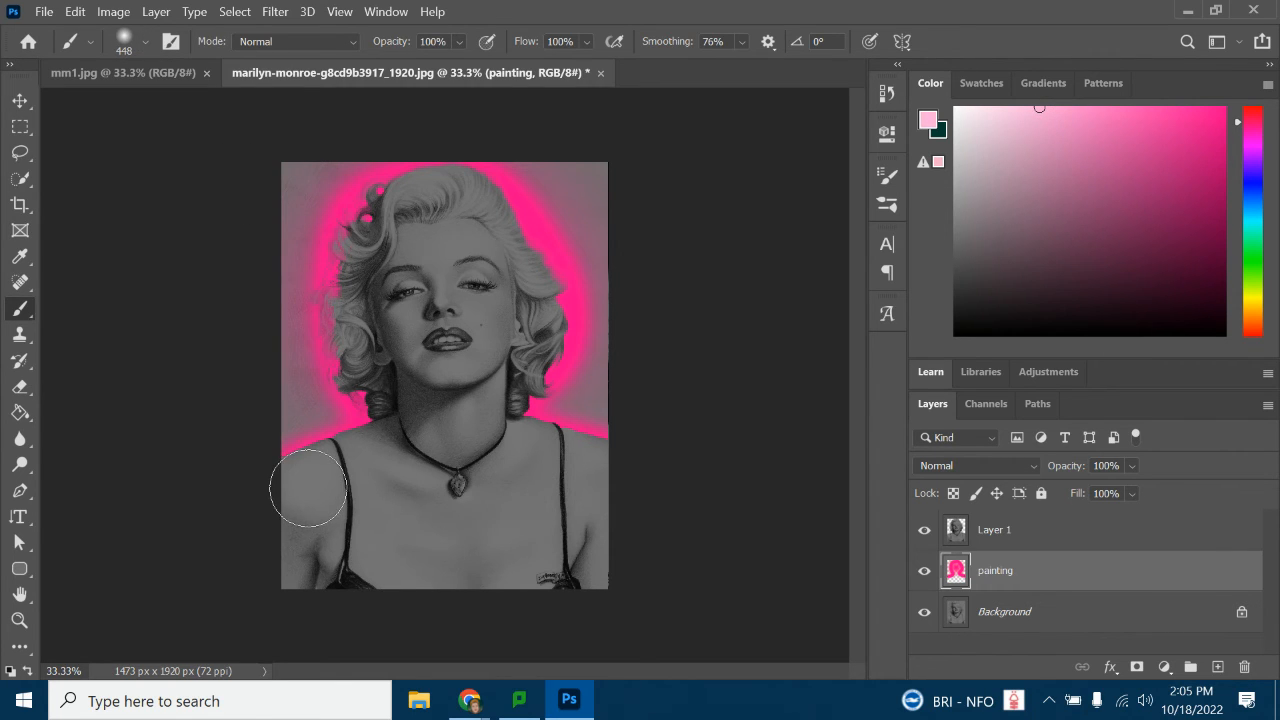
pyautogui.click(147, 41)
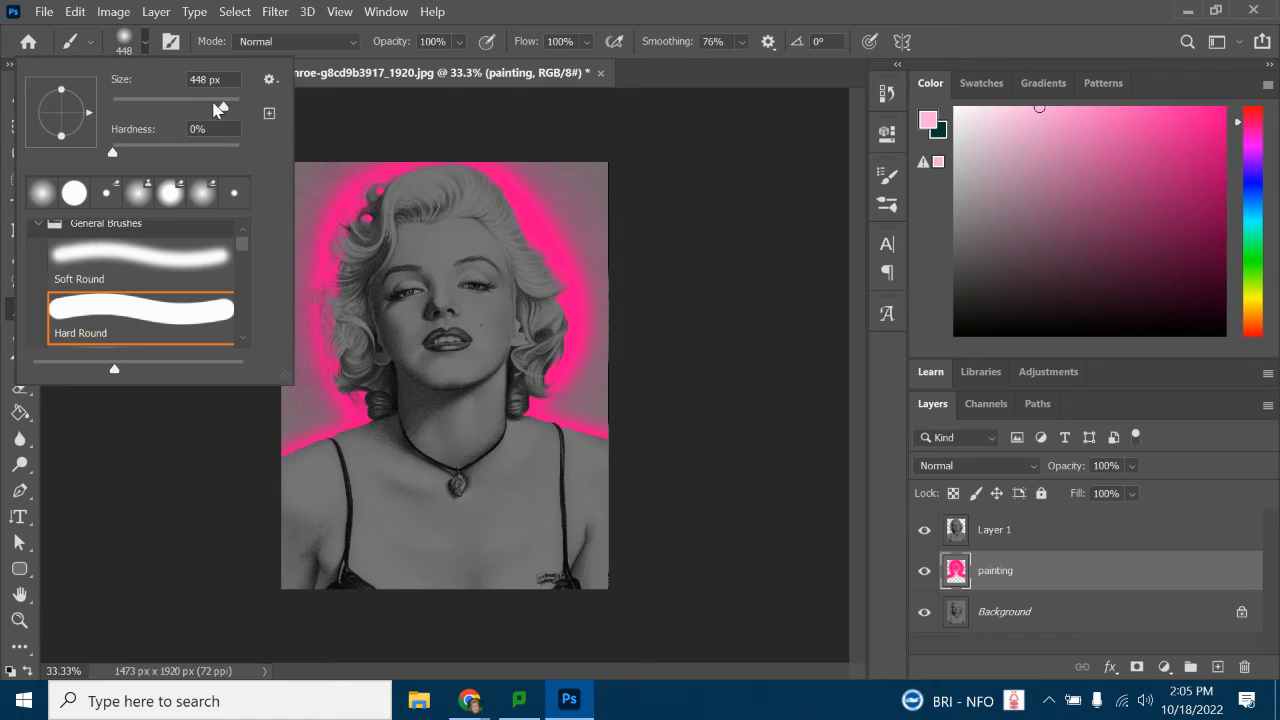
pyautogui.moveTo(217, 108); pyautogui.dragTo(204, 107)
pyautogui.click(147, 42)
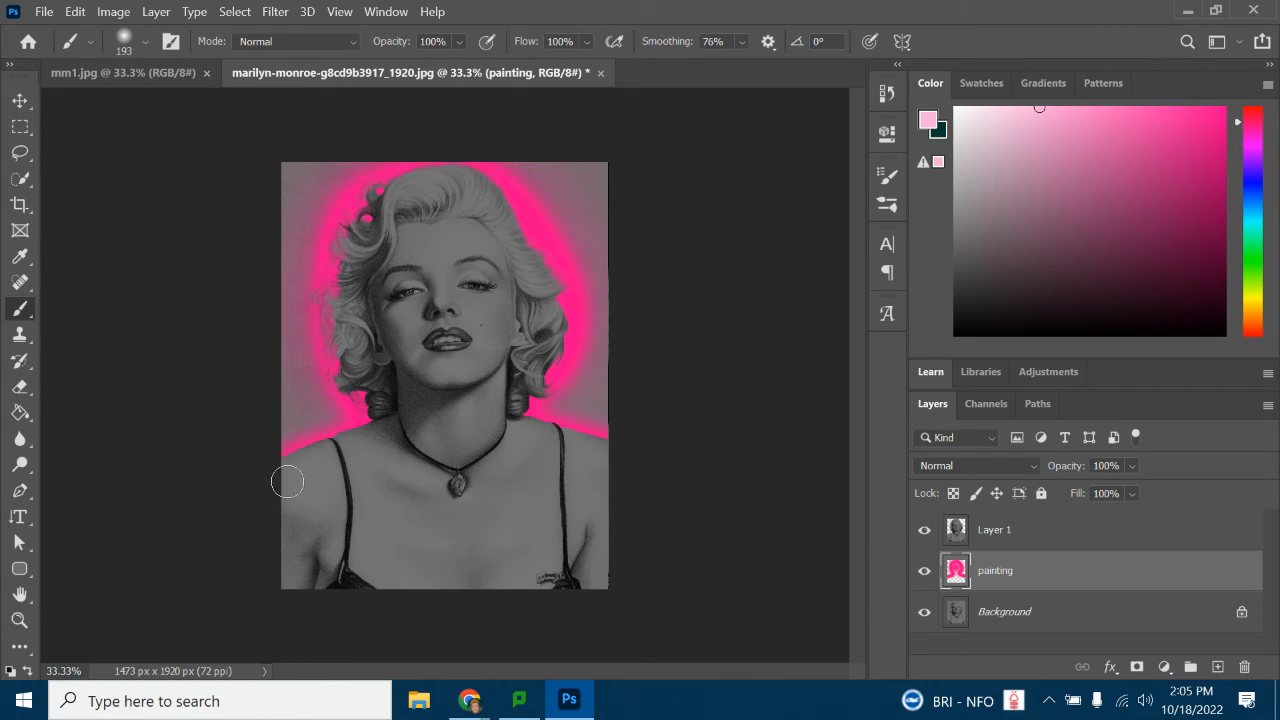
pyautogui.moveTo(320, 458)
pyautogui.mouseDown()
pyautogui.moveTo(369, 446)
pyautogui.moveTo(353, 442)
pyautogui.moveTo(382, 416)
pyautogui.moveTo(346, 353)
pyautogui.moveTo(352, 241)
pyautogui.mouseUp()
pyautogui.moveTo(361, 220)
pyautogui.mouseDown()
pyautogui.moveTo(439, 178)
pyautogui.moveTo(503, 200)
pyautogui.moveTo(552, 310)
pyautogui.moveTo(552, 354)
pyautogui.moveTo(516, 410)
pyautogui.moveTo(520, 430)
pyautogui.moveTo(629, 465)
pyautogui.mouseUp()
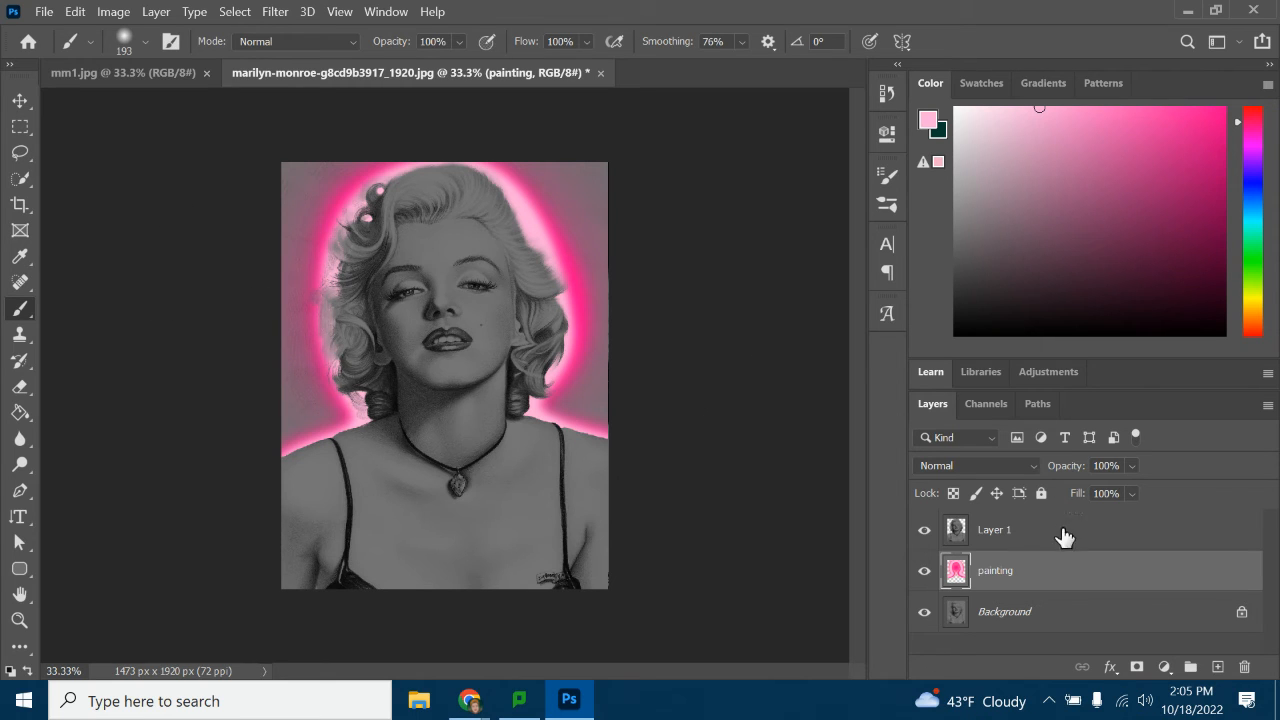
# Set up the Eraser tool with a 155 px tip at 0% hardness
pyautogui.click(990, 535)
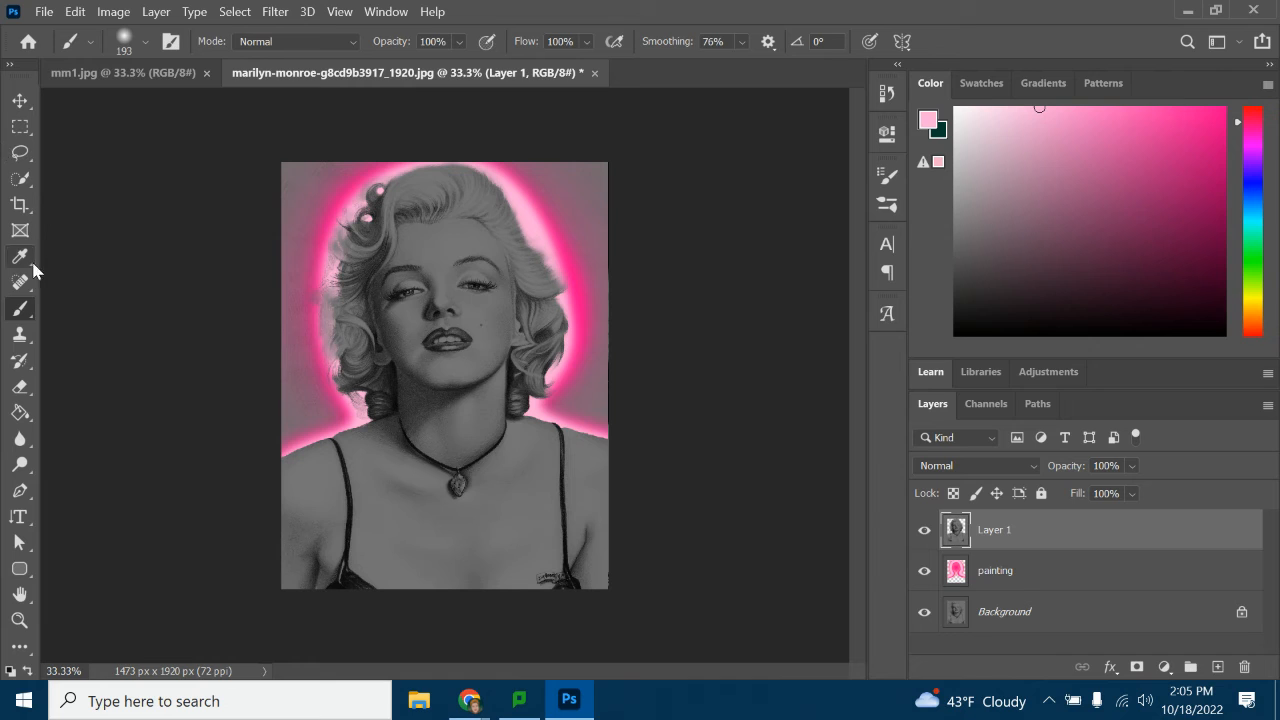
pyautogui.click(20, 388)
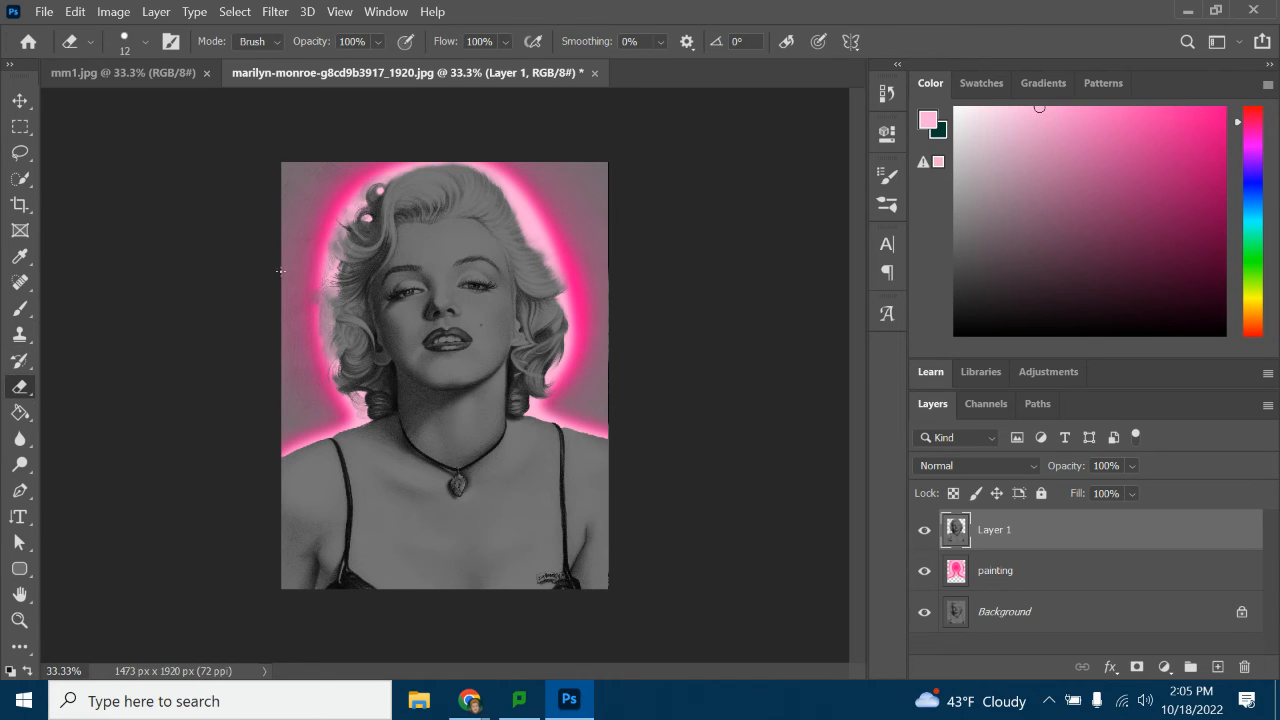
pyautogui.click(145, 41)
pyautogui.click(155, 97)
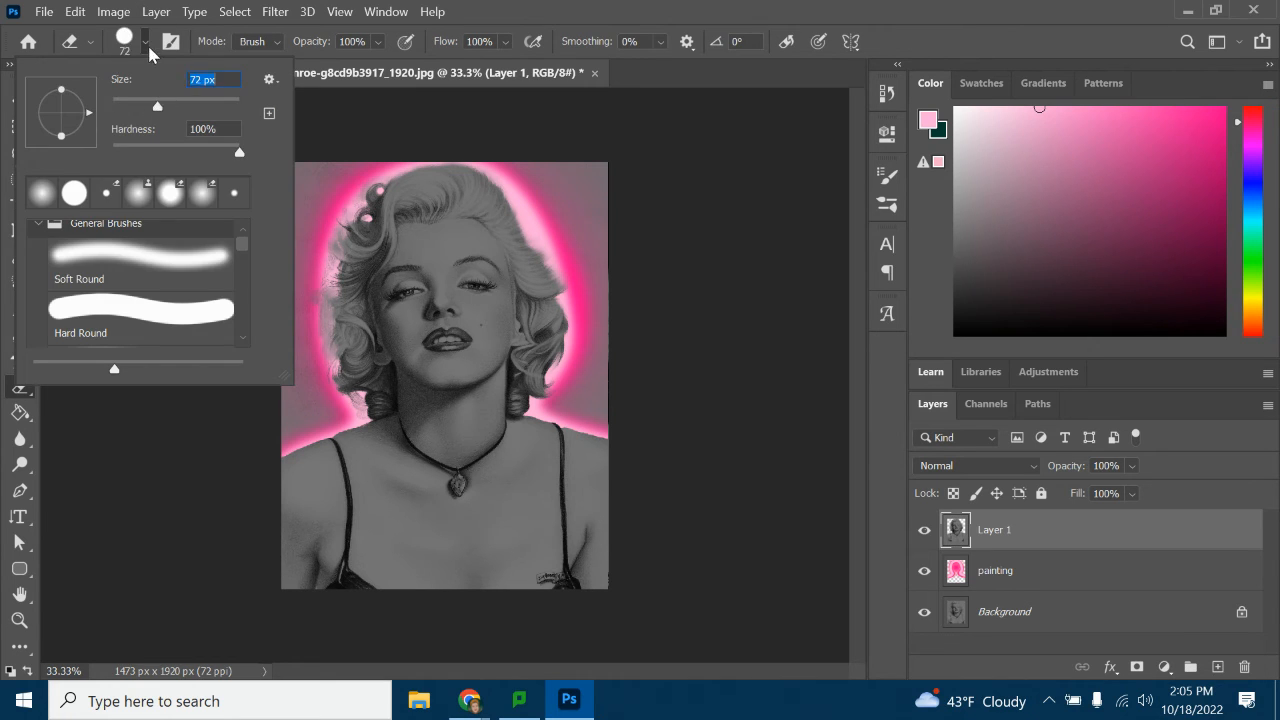
pyautogui.click(148, 44)
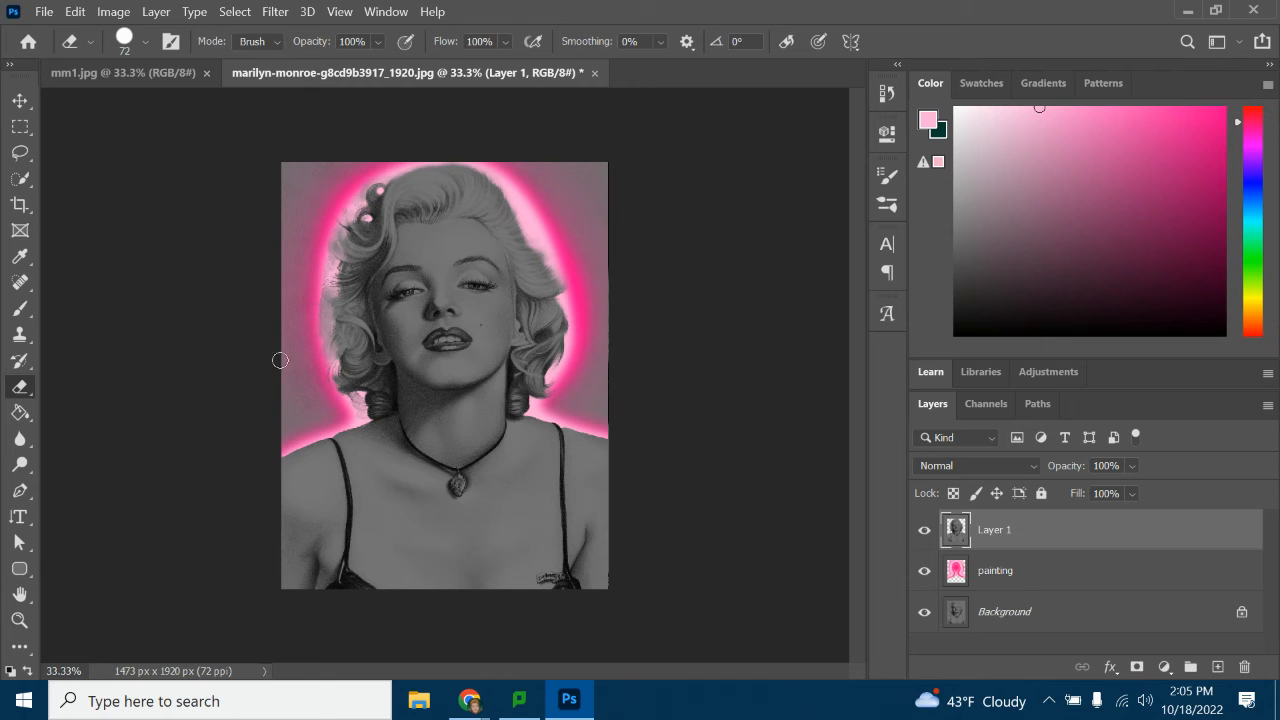
pyautogui.click(147, 43)
pyautogui.moveTo(245, 153); pyautogui.dragTo(98, 93)
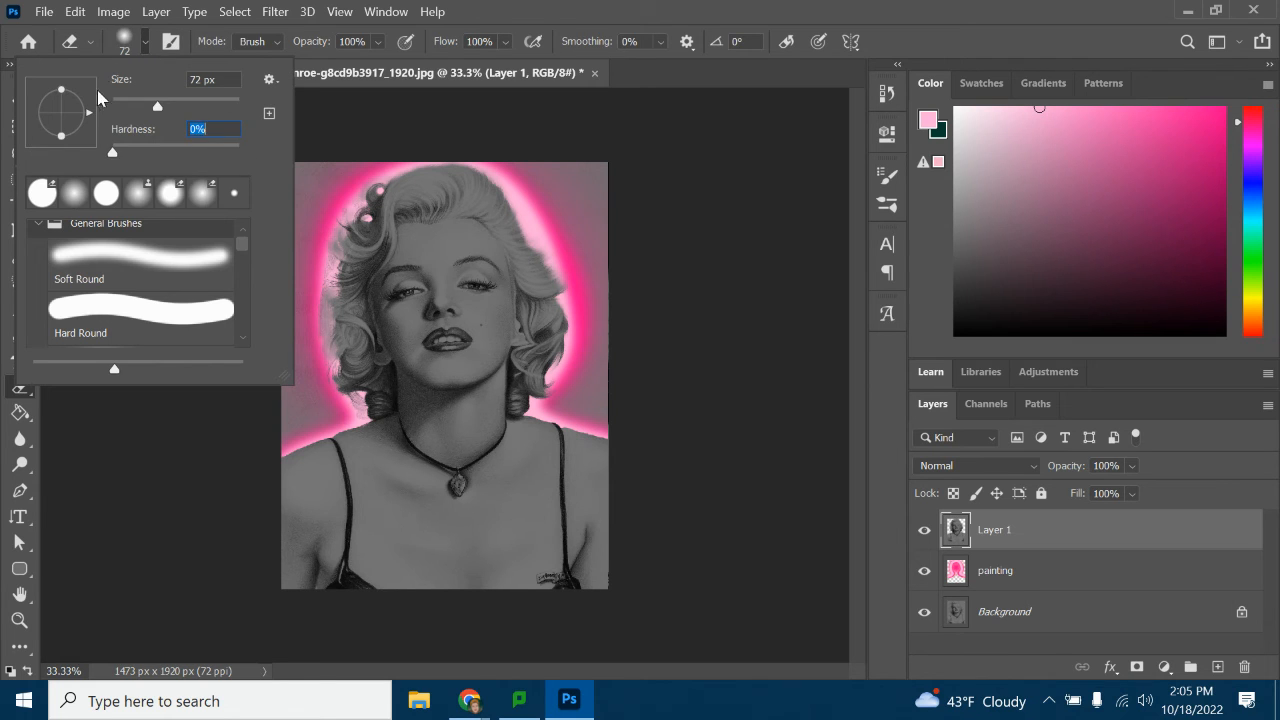
pyautogui.click(147, 41)
pyautogui.click(145, 43)
pyautogui.moveTo(191, 106); pyautogui.dragTo(194, 106)
pyautogui.press('Return')
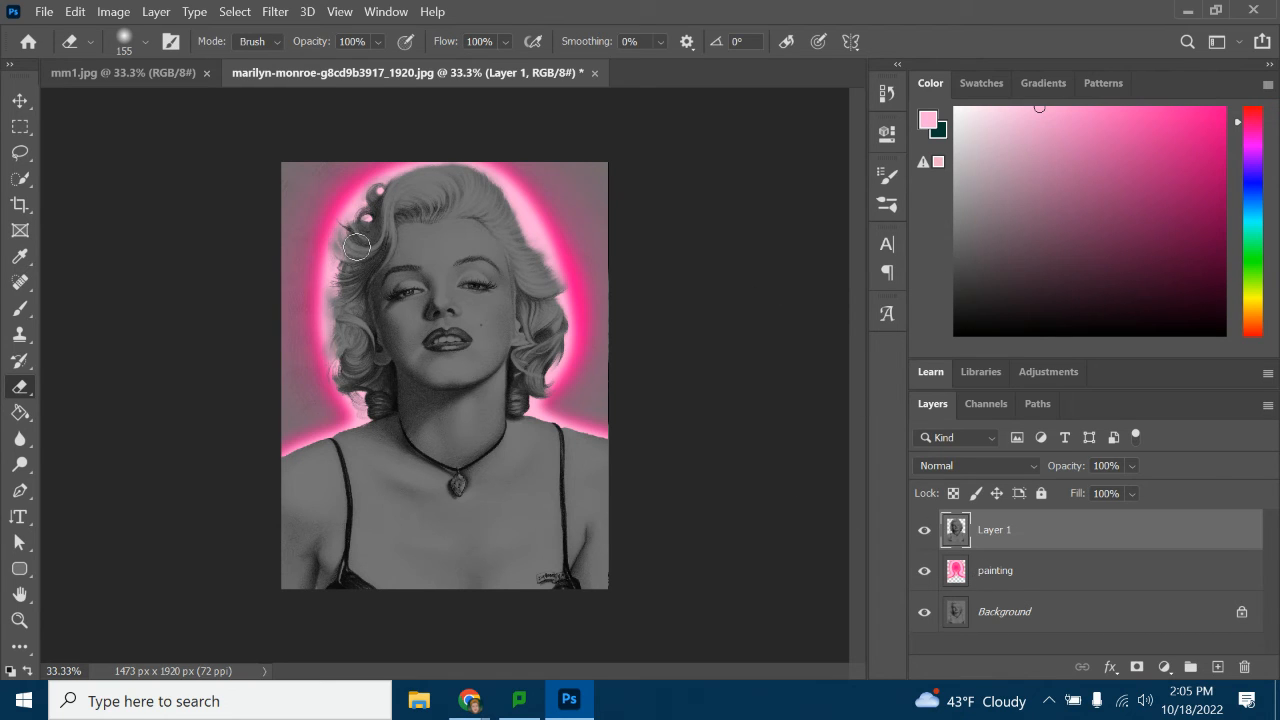
# Enlarge the eraser to 480 px and erase the outer pink tint from the gray background on the painting layer
pyautogui.click(146, 42)
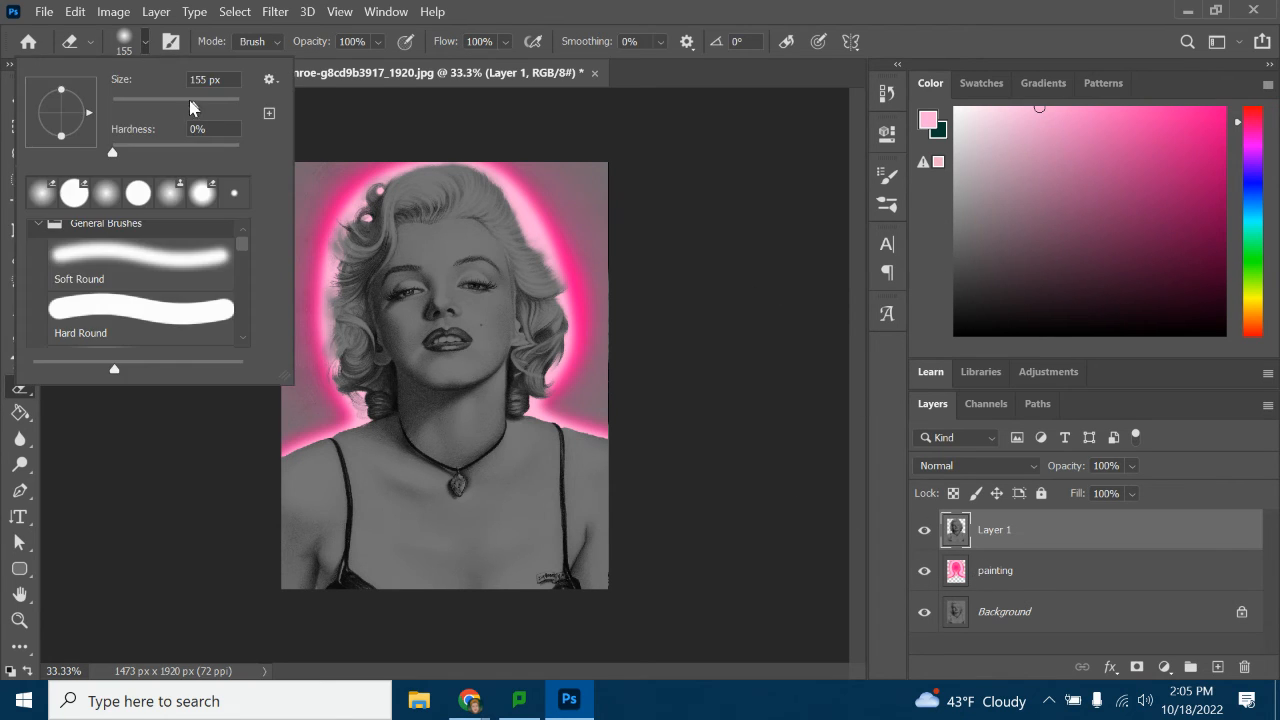
pyautogui.click(144, 42)
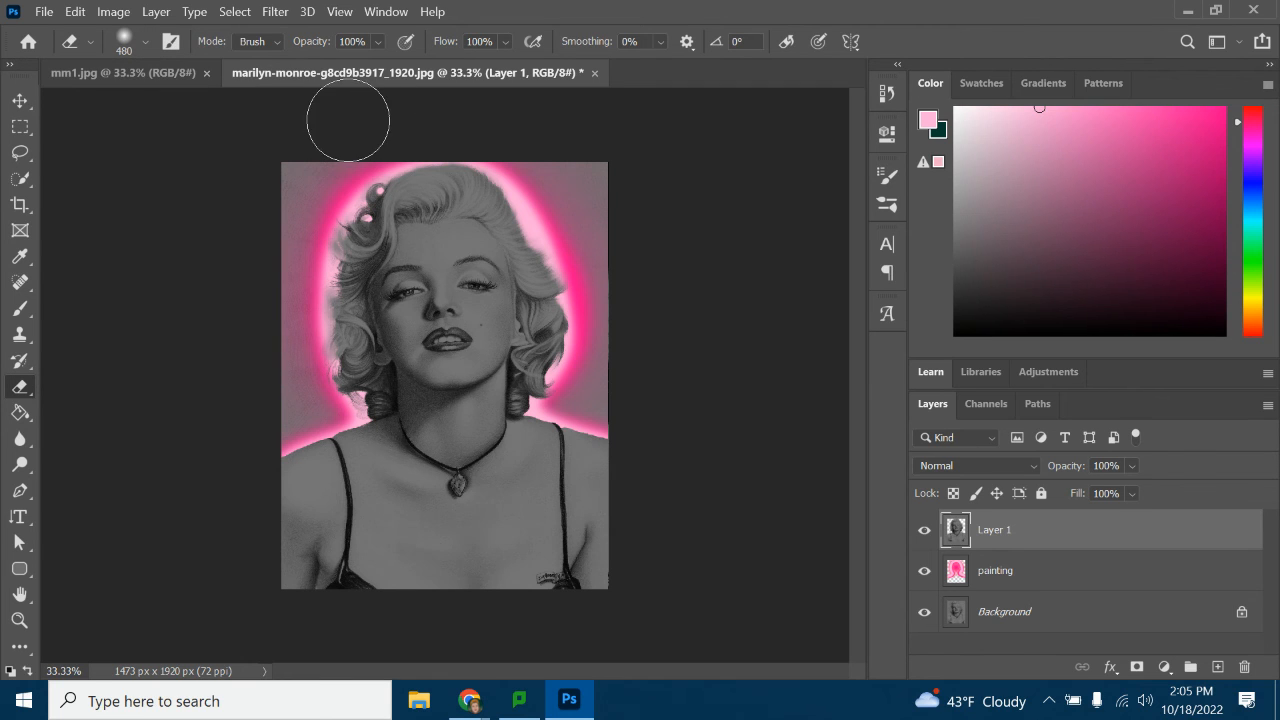
pyautogui.click(1066, 580)
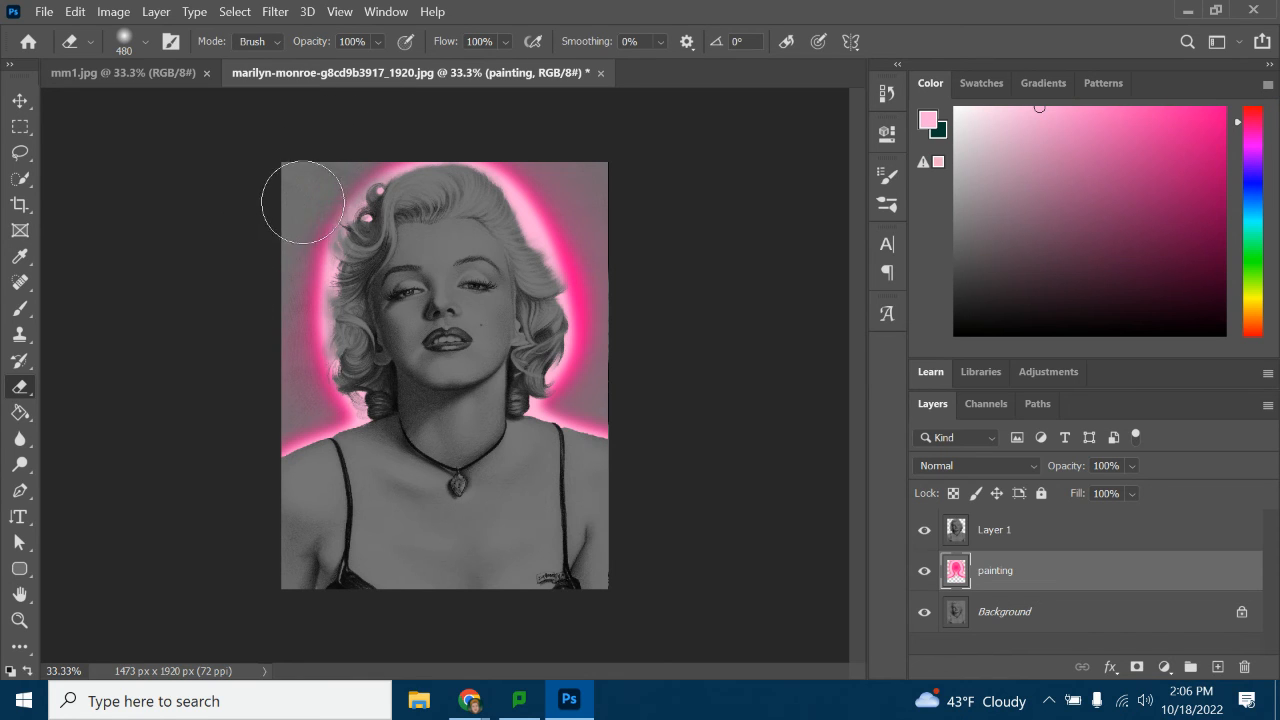
pyautogui.moveTo(257, 277); pyautogui.dragTo(286, 386)
pyautogui.moveTo(497, 172)
pyautogui.mouseDown()
pyautogui.moveTo(506, 120)
pyautogui.moveTo(554, 163)
pyautogui.moveTo(594, 234)
pyautogui.moveTo(614, 374)
pyautogui.mouseUp()
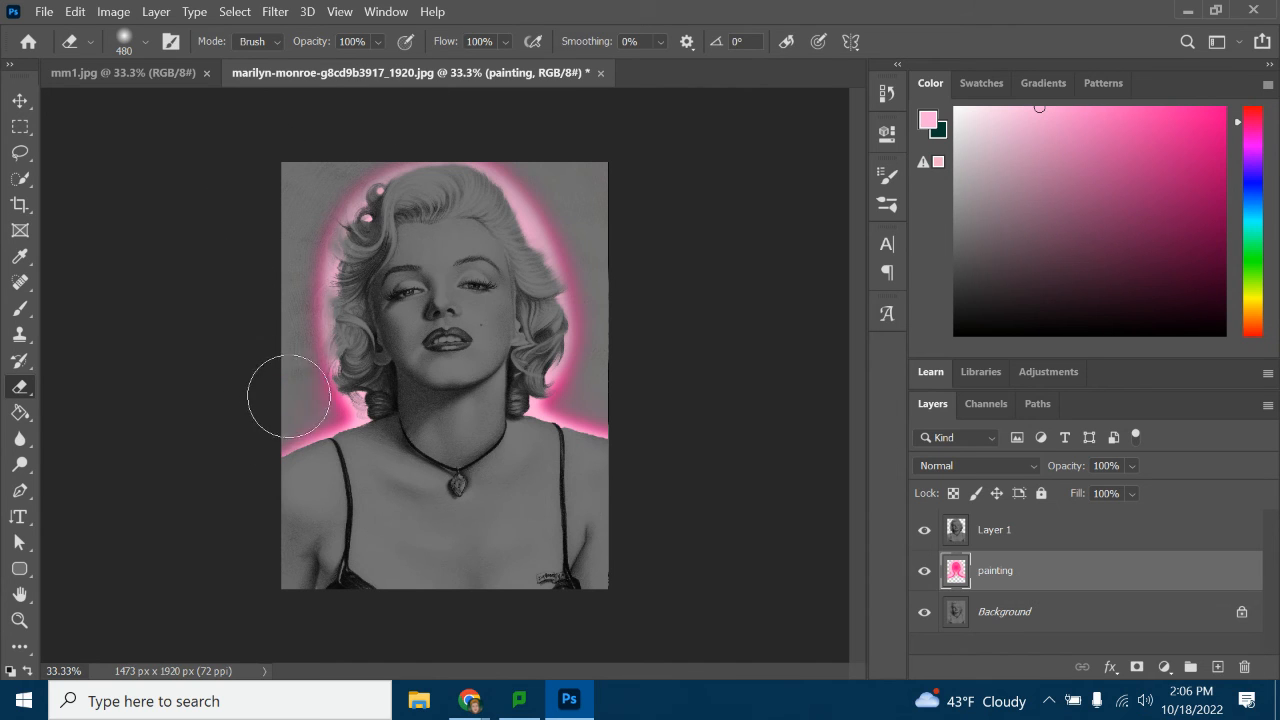
pyautogui.moveTo(590, 366); pyautogui.dragTo(582, 378)
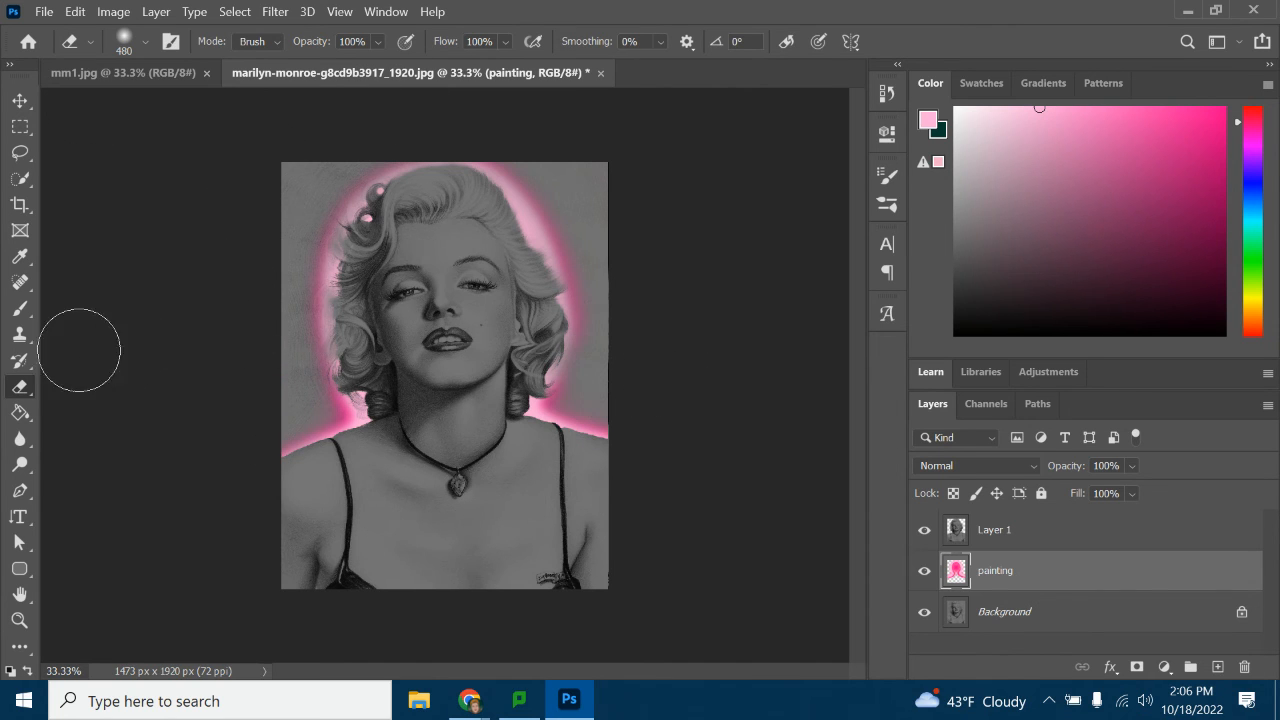
# Repaint the glow around the woman's hair and shoulders in bright saturated pink with a 306 px brush
pyautogui.click(19, 309)
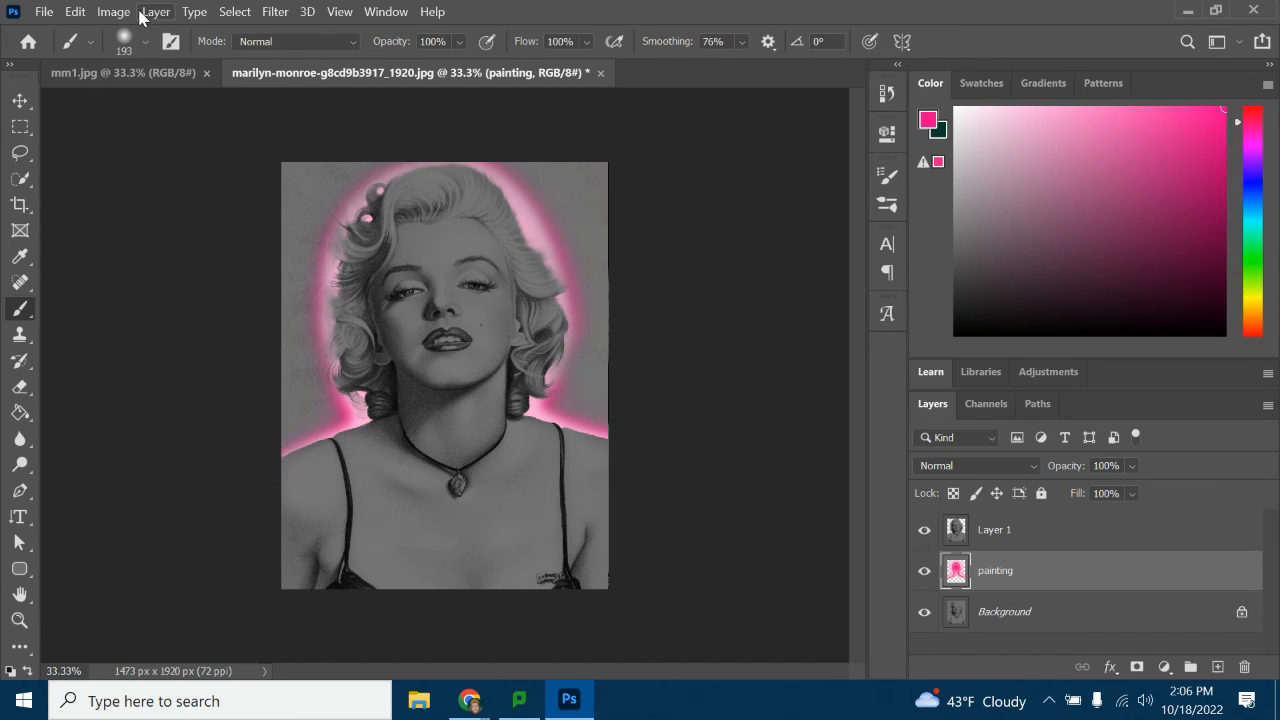
pyautogui.click(145, 42)
pyautogui.click(145, 42)
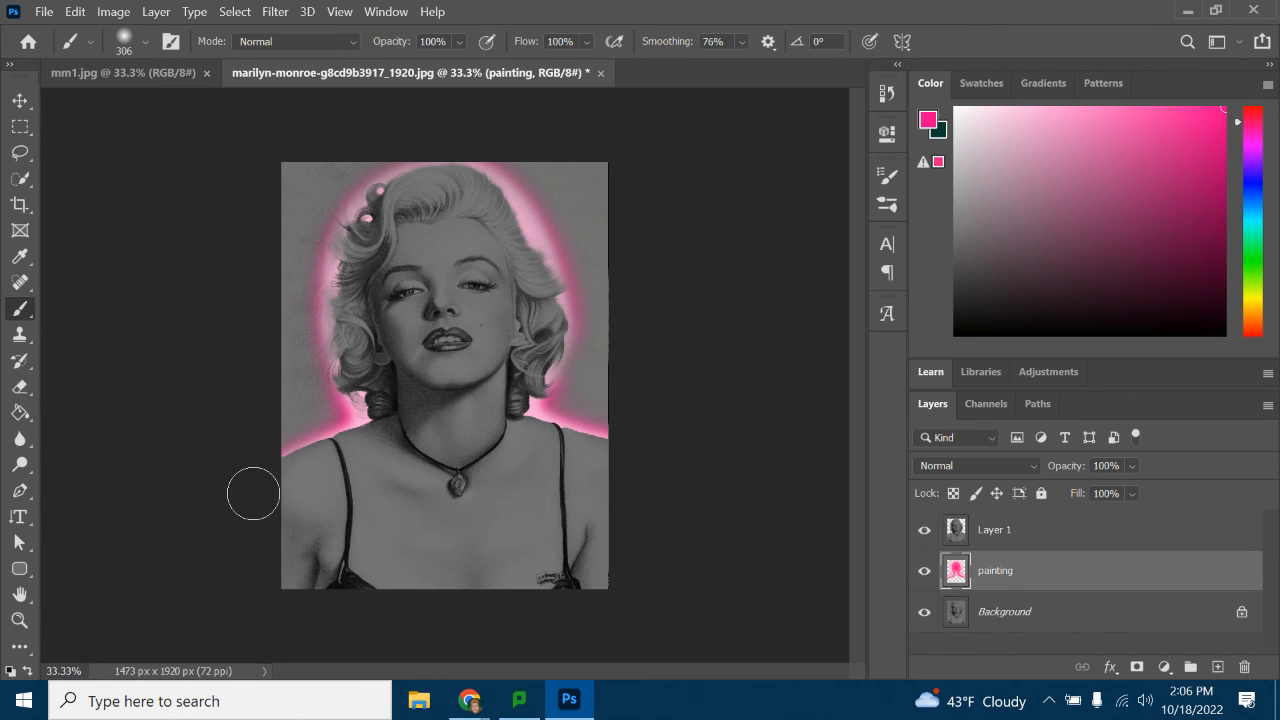
pyautogui.moveTo(309, 475)
pyautogui.mouseDown()
pyautogui.moveTo(381, 443)
pyautogui.moveTo(392, 418)
pyautogui.moveTo(338, 365)
pyautogui.moveTo(357, 341)
pyautogui.moveTo(335, 306)
pyautogui.moveTo(363, 292)
pyautogui.moveTo(346, 240)
pyautogui.moveTo(368, 243)
pyautogui.moveTo(372, 206)
pyautogui.moveTo(390, 190)
pyautogui.moveTo(419, 195)
pyautogui.moveTo(455, 170)
pyautogui.moveTo(493, 198)
pyautogui.moveTo(522, 270)
pyautogui.moveTo(550, 278)
pyautogui.moveTo(538, 312)
pyautogui.moveTo(563, 335)
pyautogui.moveTo(550, 363)
pyautogui.moveTo(510, 387)
pyautogui.moveTo(509, 436)
pyautogui.moveTo(712, 495)
pyautogui.mouseUp()
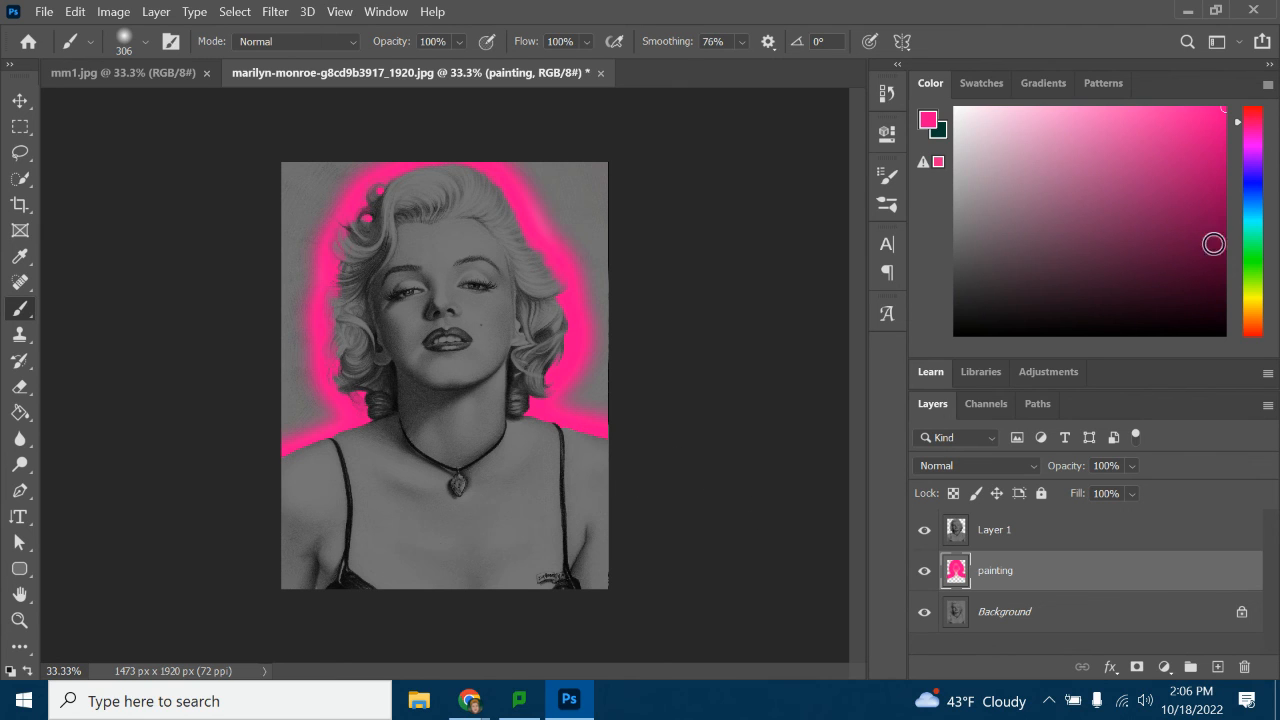
# Paint a light pink inner glow over the bright pink, close to the woman's hair and shoulders
pyautogui.moveTo(1000, 167); pyautogui.dragTo(1065, 100)
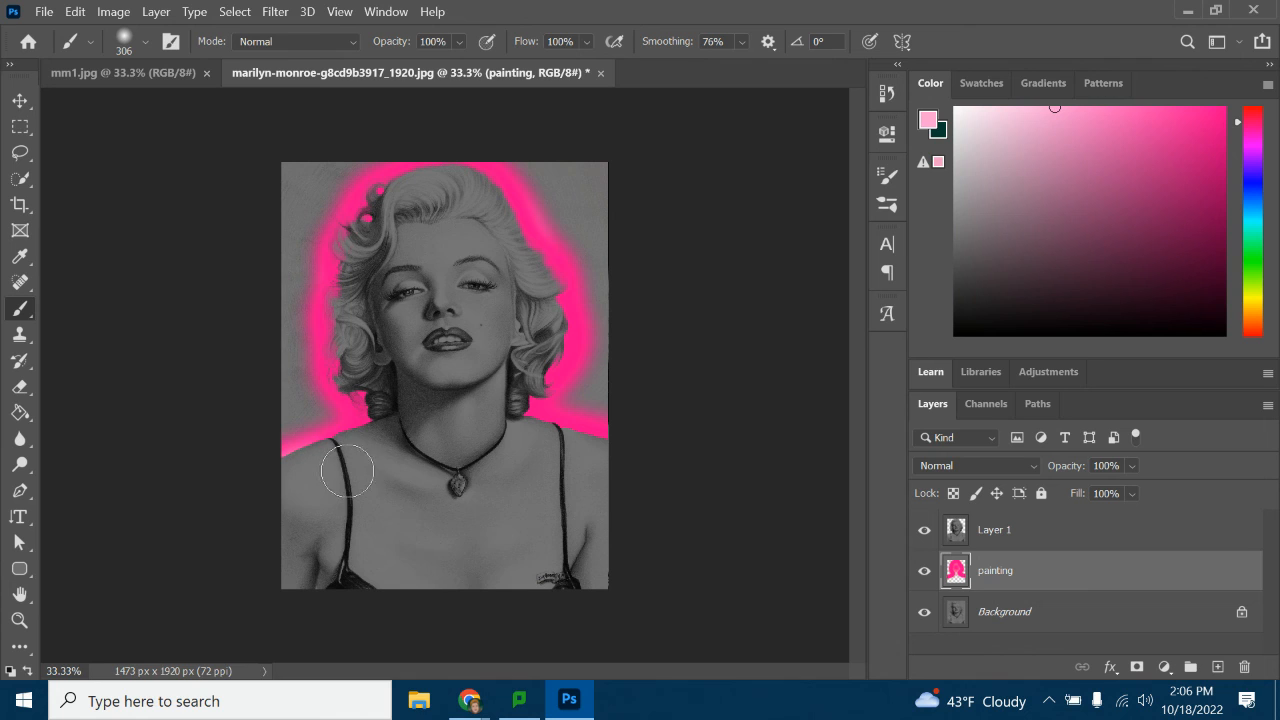
pyautogui.moveTo(380, 447)
pyautogui.mouseDown()
pyautogui.moveTo(398, 417)
pyautogui.moveTo(364, 358)
pyautogui.moveTo(368, 261)
pyautogui.moveTo(400, 203)
pyautogui.moveTo(460, 188)
pyautogui.moveTo(492, 210)
pyautogui.moveTo(546, 306)
pyautogui.moveTo(530, 383)
pyautogui.moveTo(488, 425)
pyautogui.moveTo(509, 451)
pyautogui.moveTo(594, 466)
pyautogui.moveTo(686, 509)
pyautogui.mouseUp()
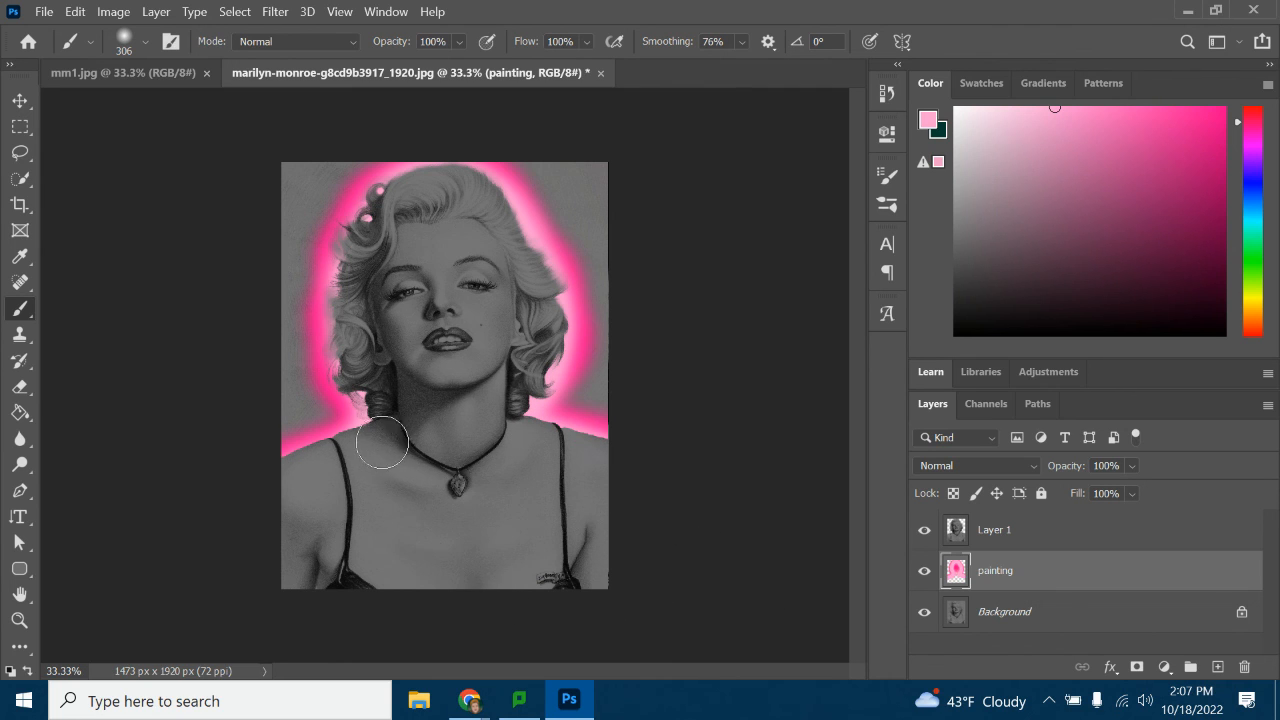
pyautogui.moveTo(383, 443)
pyautogui.mouseDown()
pyautogui.moveTo(308, 476)
pyautogui.moveTo(183, 580)
pyautogui.mouseUp()
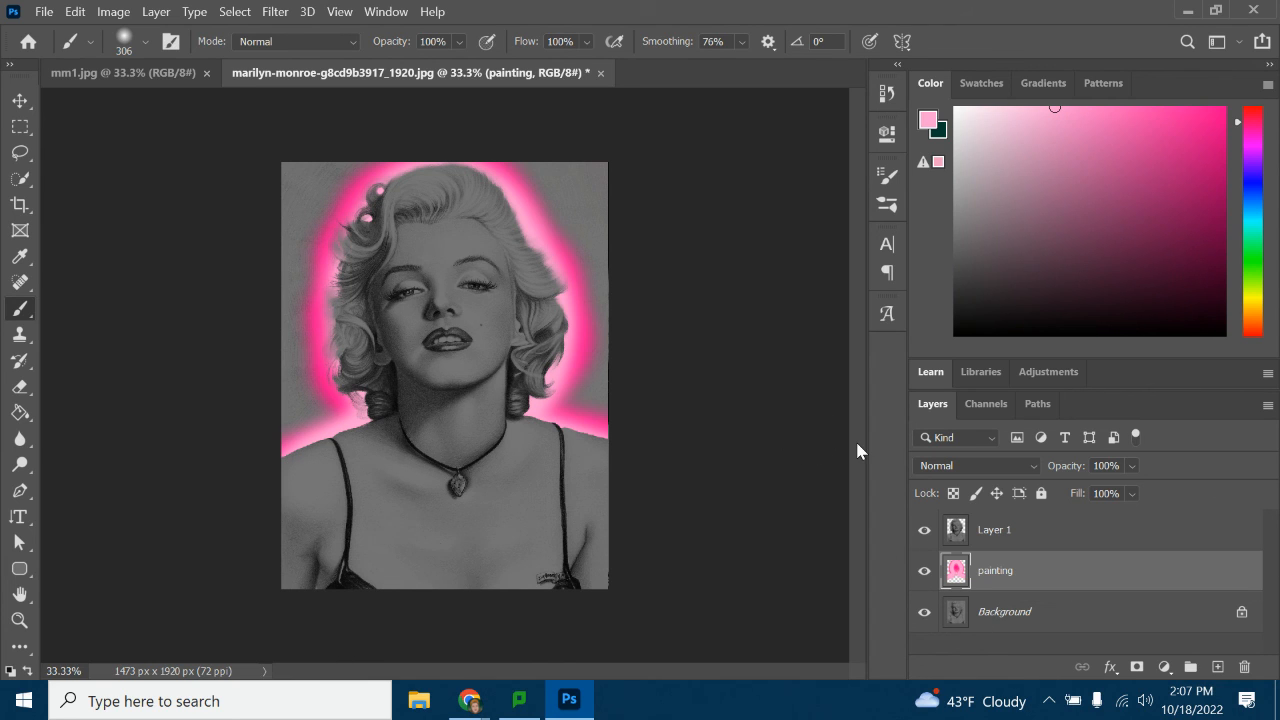
pyautogui.click(1038, 531)
pyautogui.click(113, 11)
pyautogui.moveTo(152, 58)
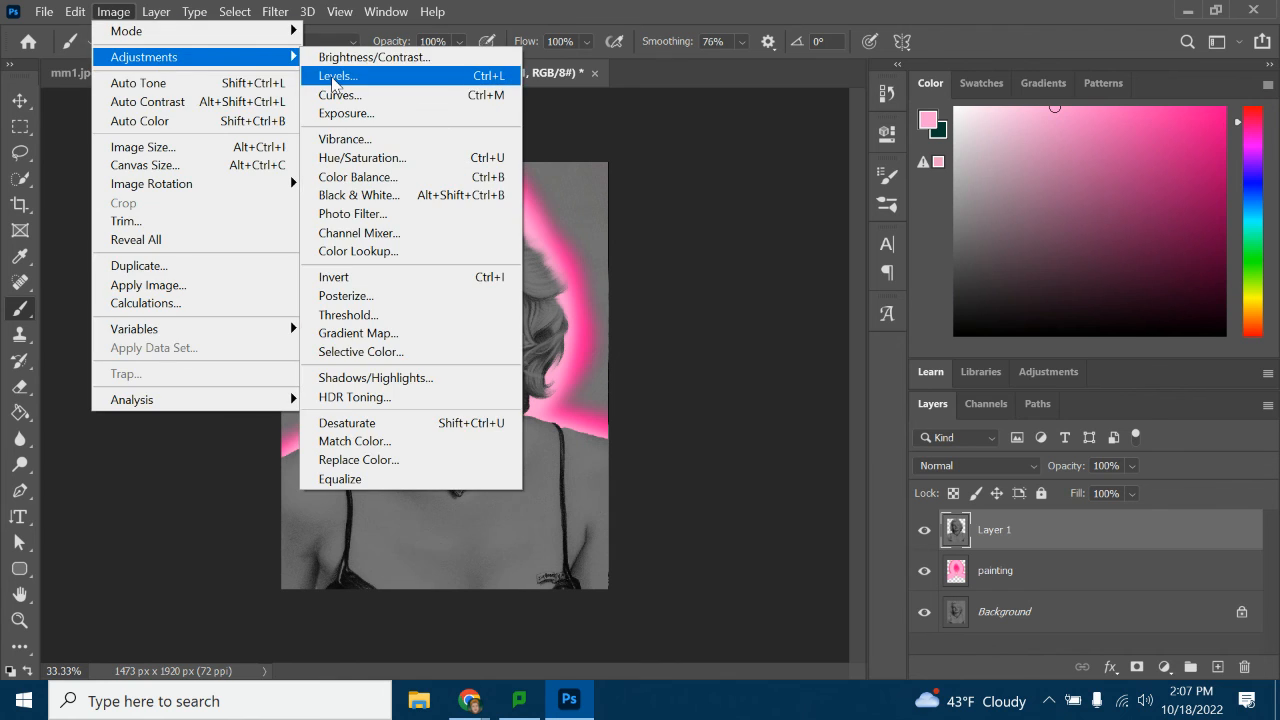
pyautogui.click(340, 79)
pyautogui.moveTo(1005, 476); pyautogui.dragTo(977, 476)
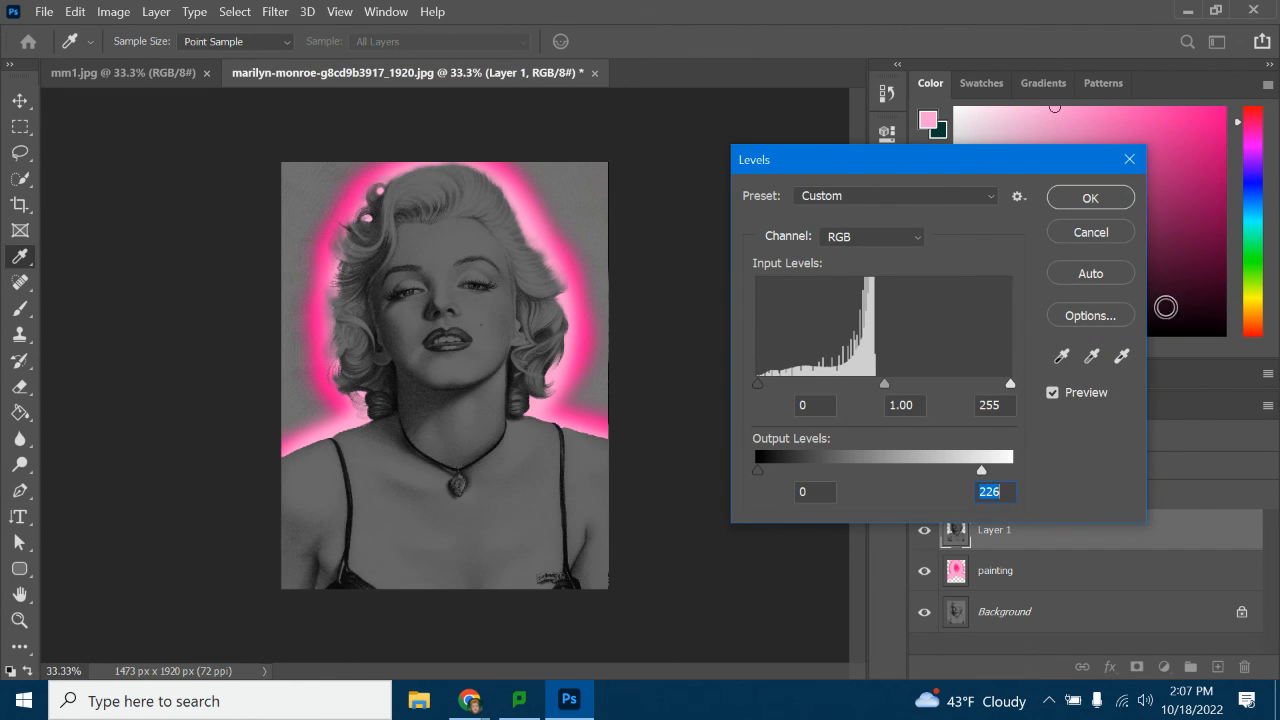
pyautogui.click(1089, 234)
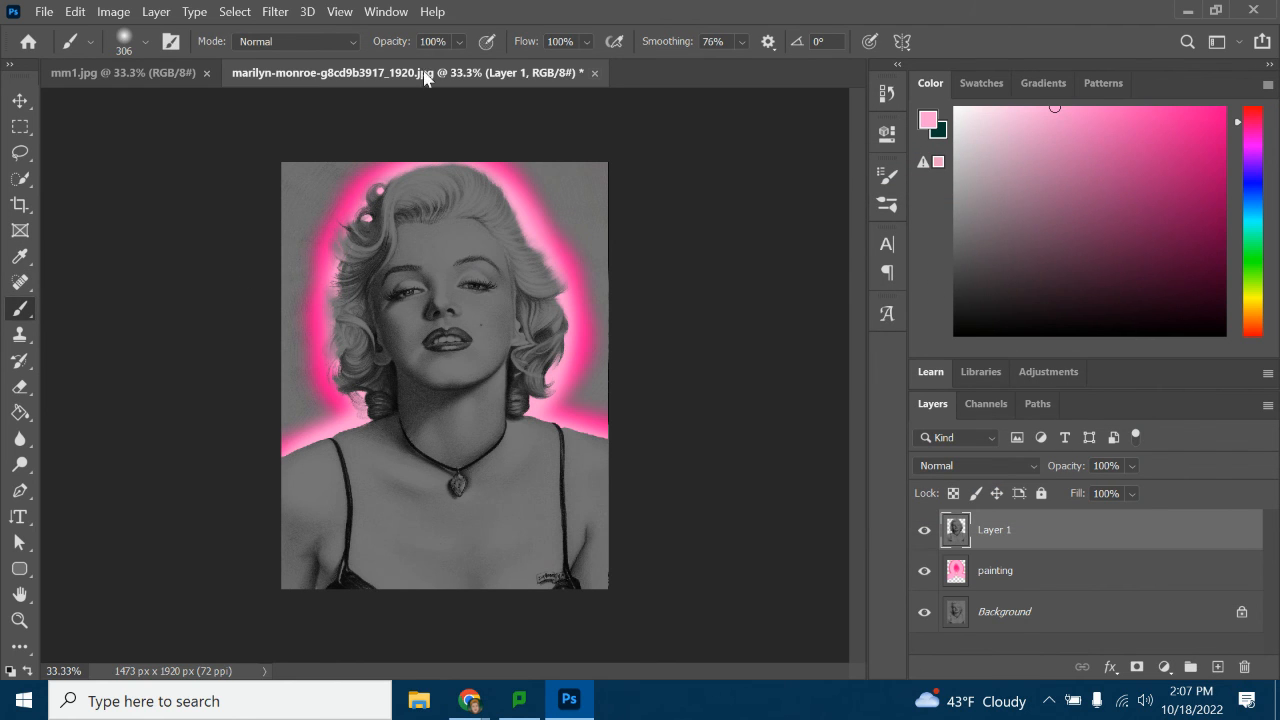
# Quick-export the finished portrait as a PNG
pyautogui.click(38, 11)
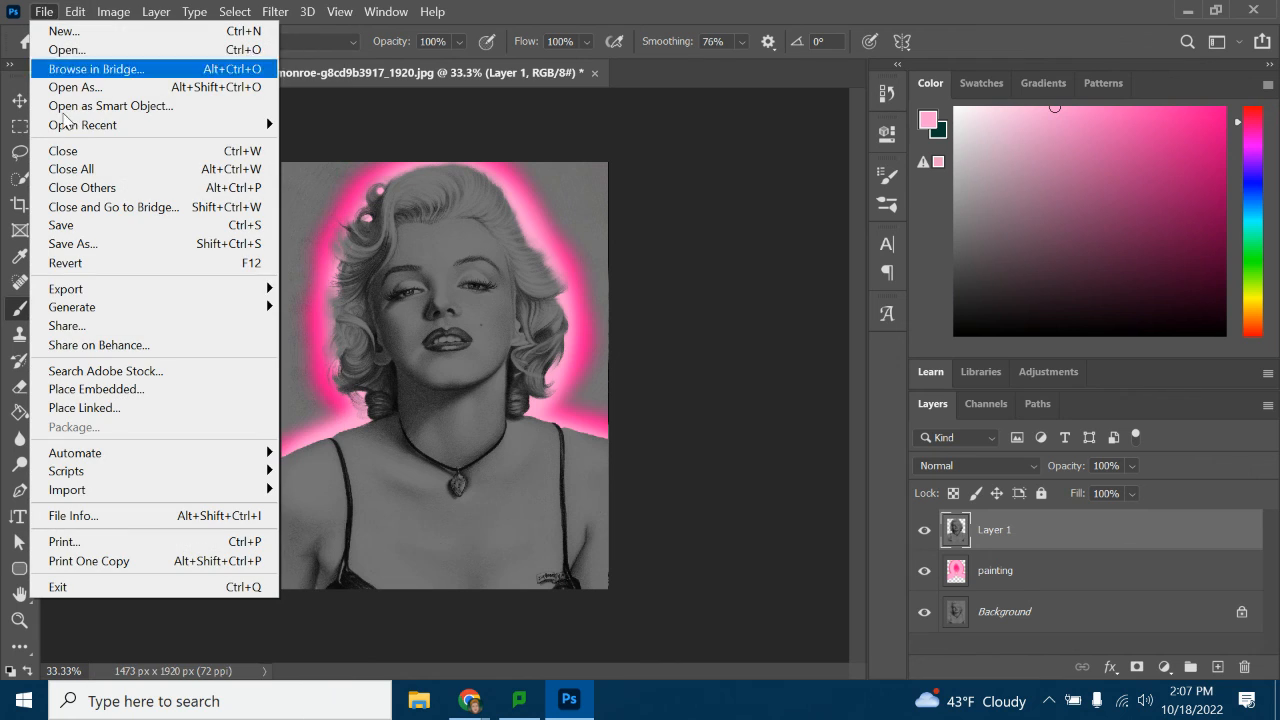
pyautogui.moveTo(90, 295)
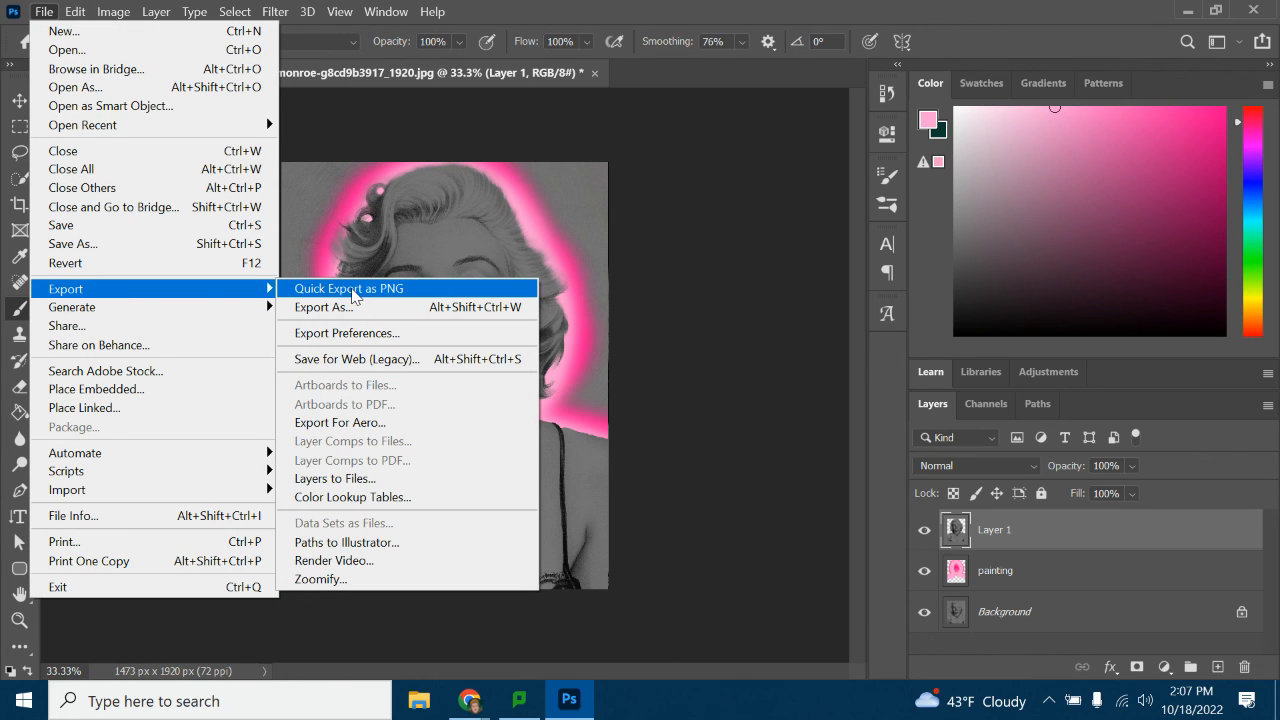
pyautogui.click(352, 292)
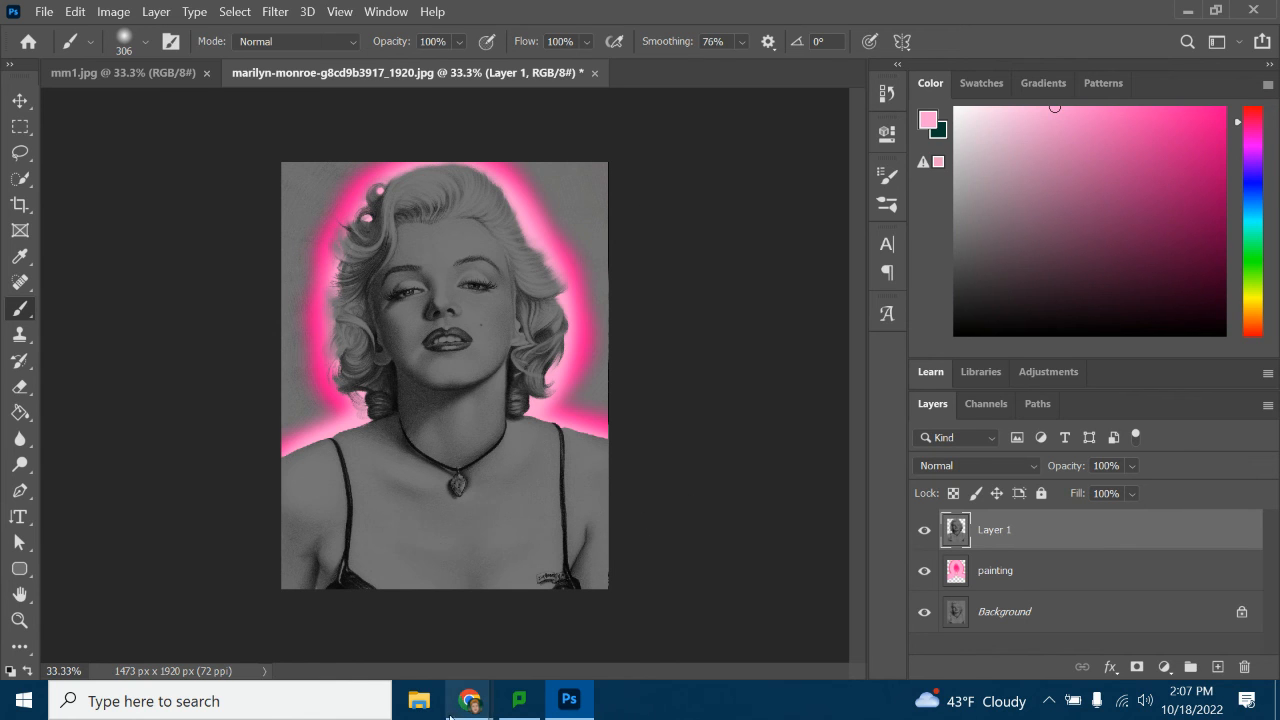
pyautogui.moveTo(470, 700)
pyautogui.click(304, 634)
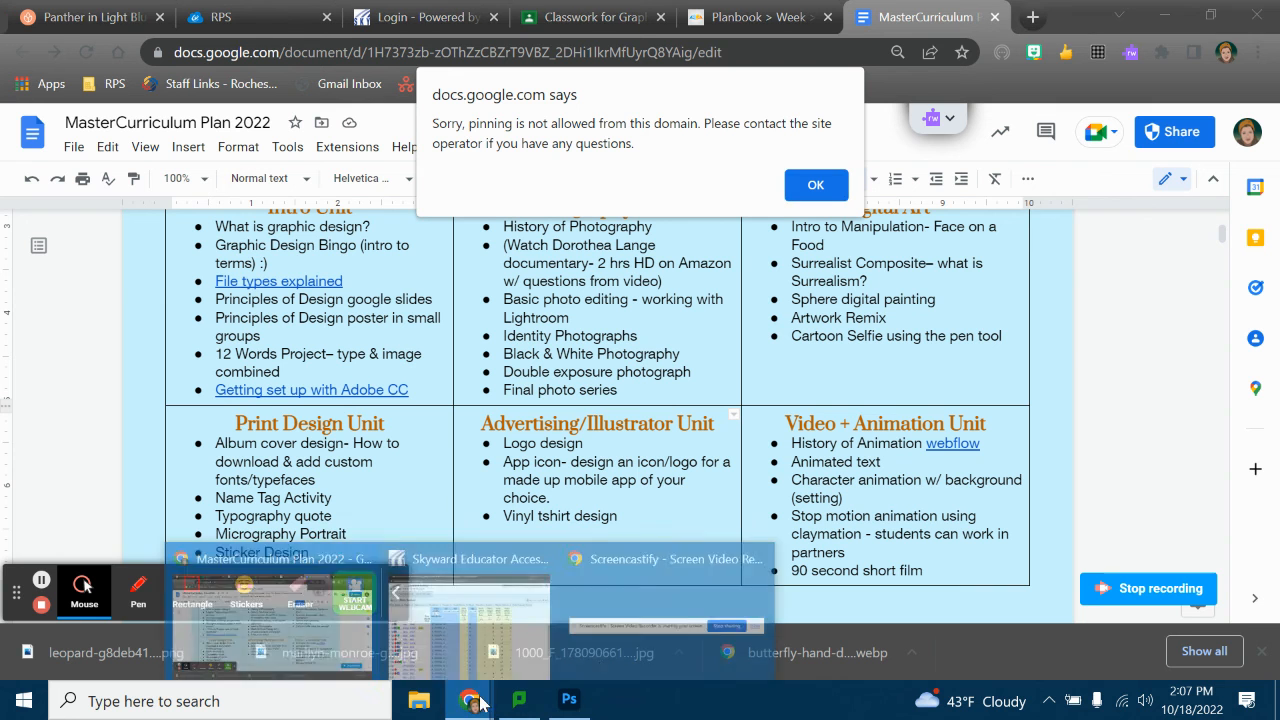